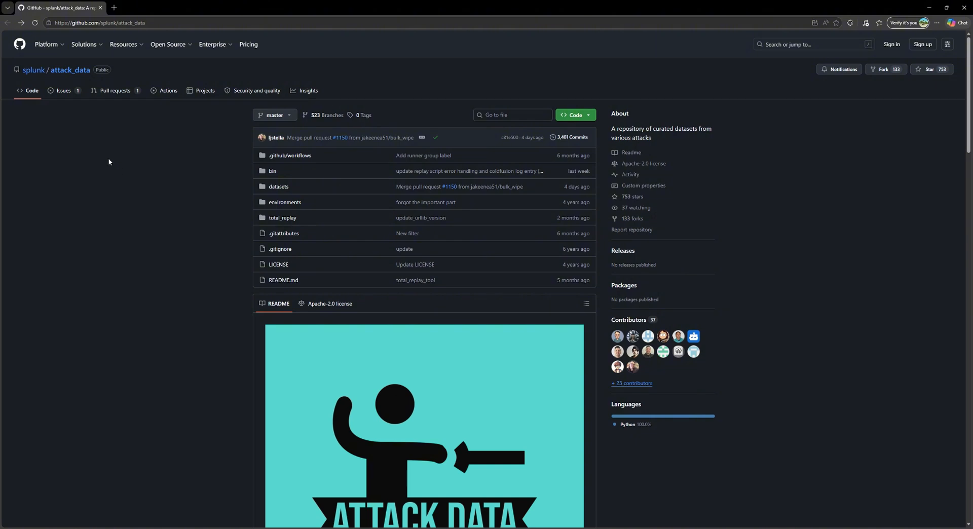
Step: Open the lateral_movement dataset folder under datasets/attack_techniques/T1047 in the splunk/attack_data repository
{"action": "left_click", "coordinate": [279, 188]}
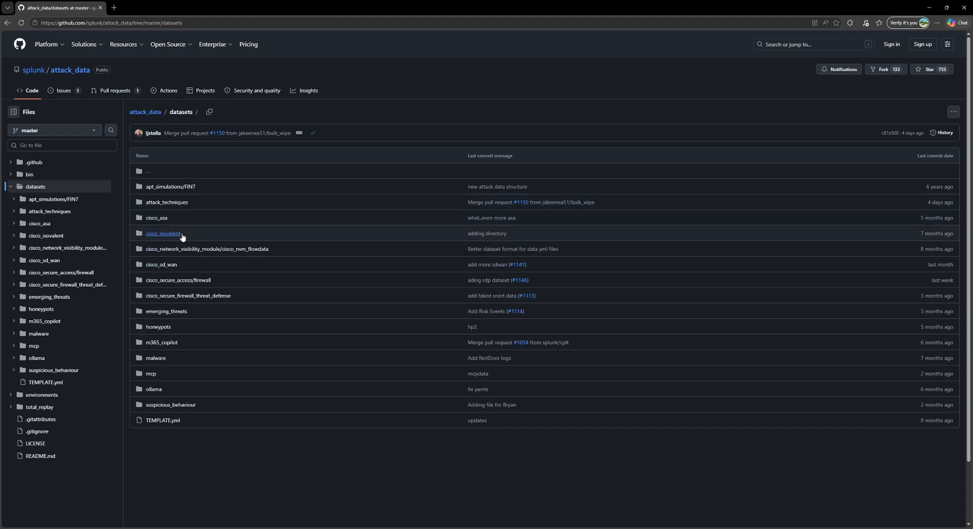
{"action": "left_click", "coordinate": [169, 203]}
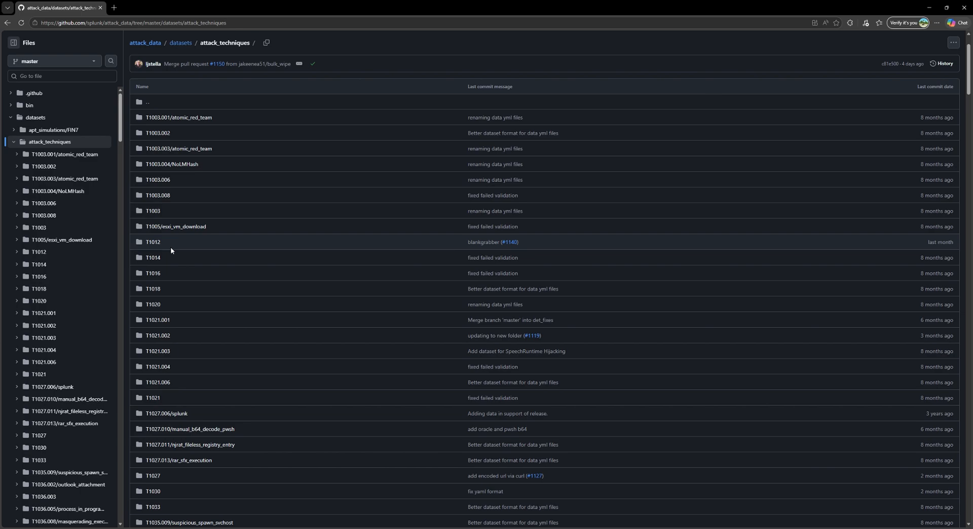
{"action": "scroll", "coordinate": [170, 248], "scroll_direction": "down", "scroll_amount": 5}
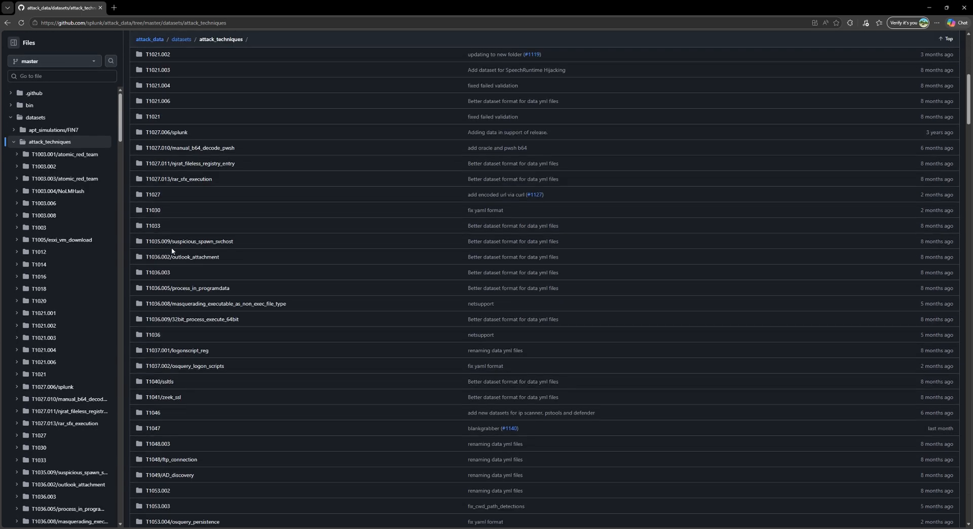
{"action": "scroll", "coordinate": [172, 249], "scroll_direction": "down", "scroll_amount": 20}
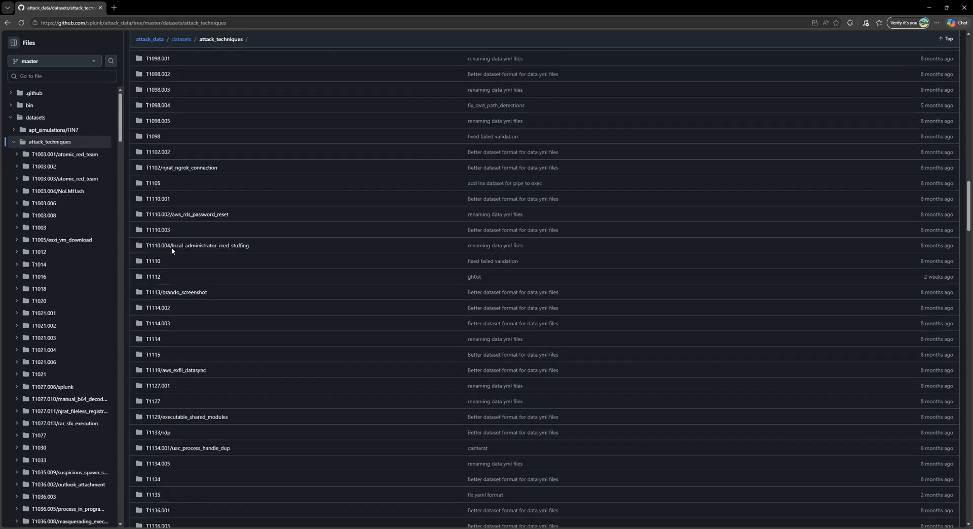
{"action": "scroll", "coordinate": [171, 250], "scroll_direction": "up", "scroll_amount": 10}
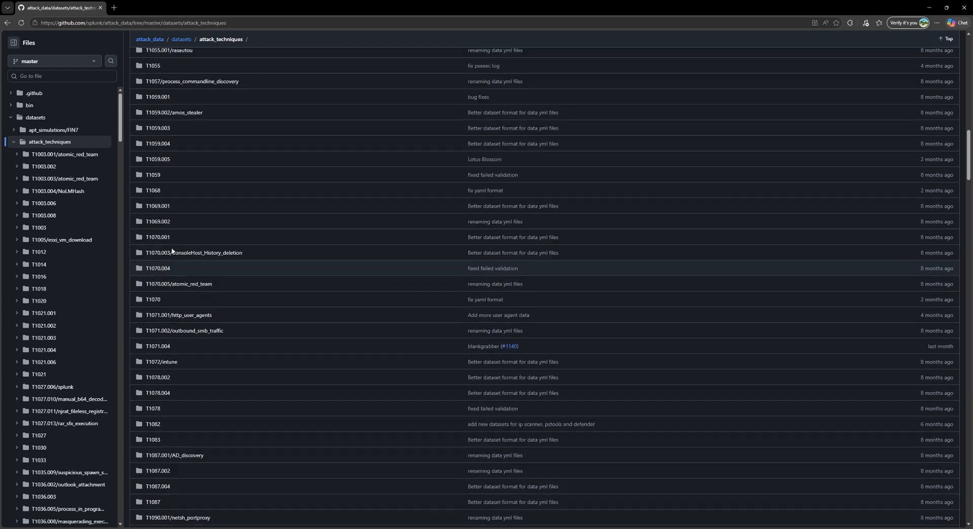
{"action": "scroll", "coordinate": [171, 250], "scroll_direction": "up", "scroll_amount": 2}
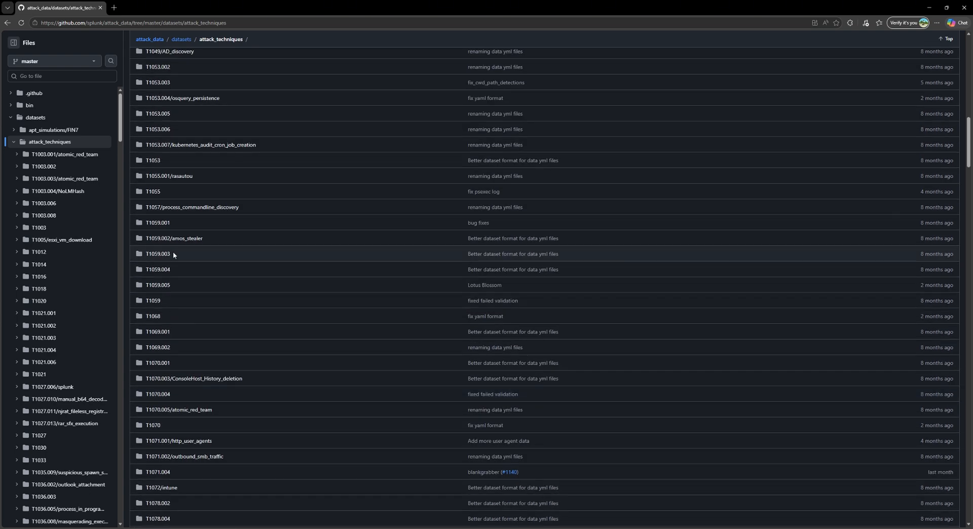
{"action": "scroll", "coordinate": [193, 279], "scroll_direction": "up", "scroll_amount": 1}
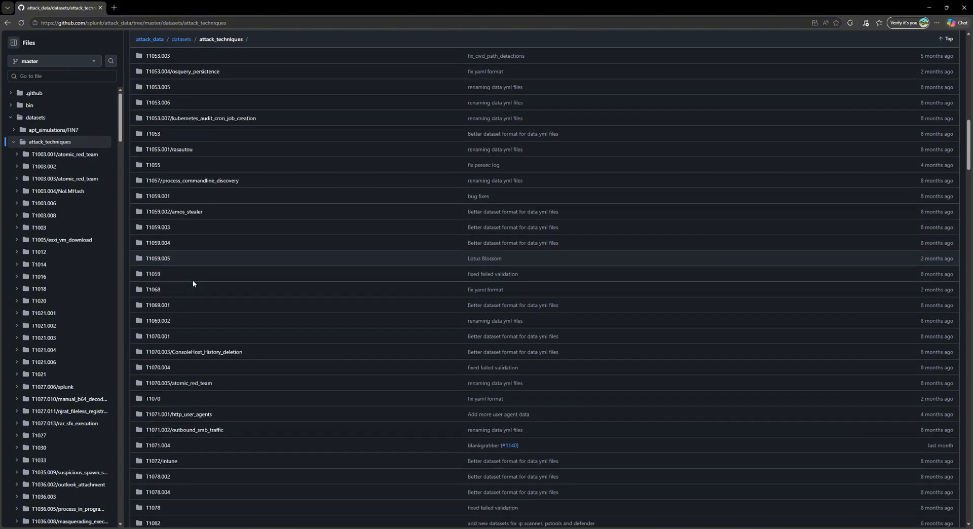
{"action": "scroll", "coordinate": [192, 280], "scroll_direction": "up", "scroll_amount": 5}
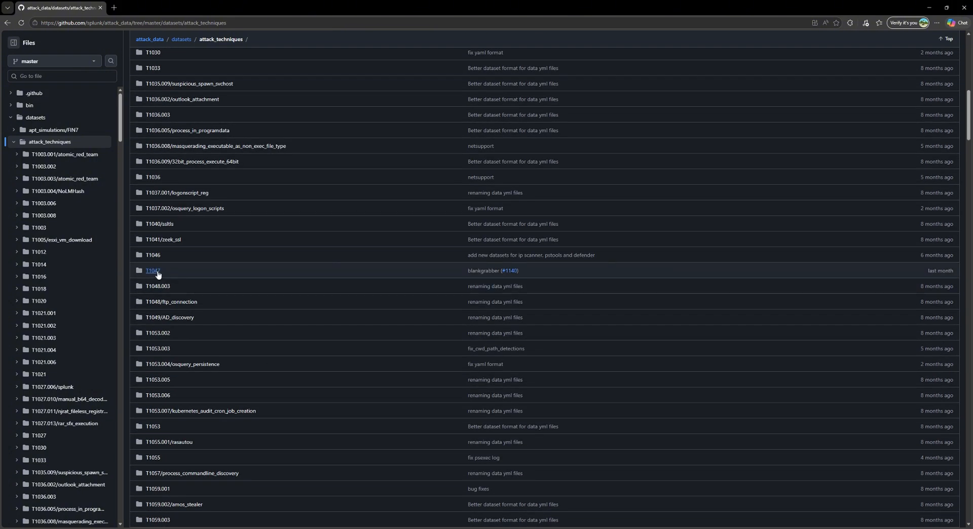
{"action": "left_click", "coordinate": [158, 273]}
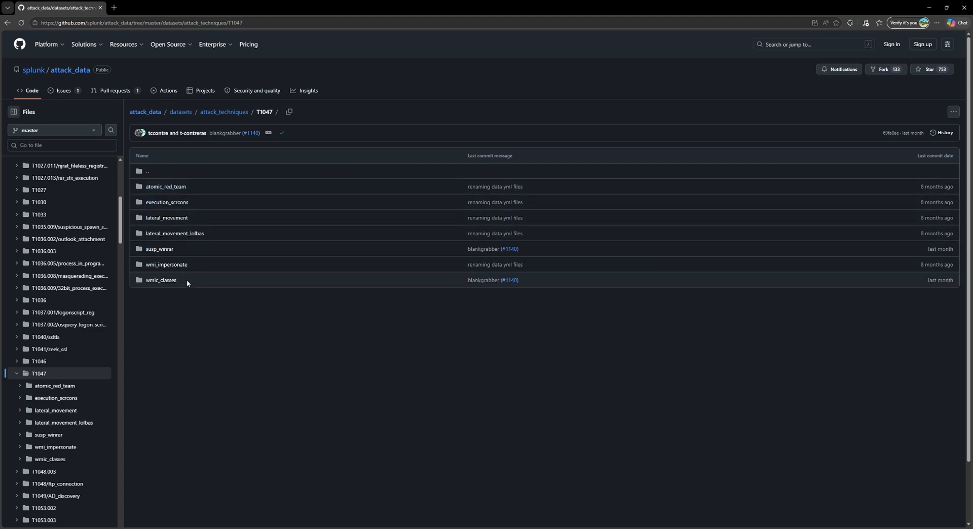
{"action": "left_click", "coordinate": [174, 220]}
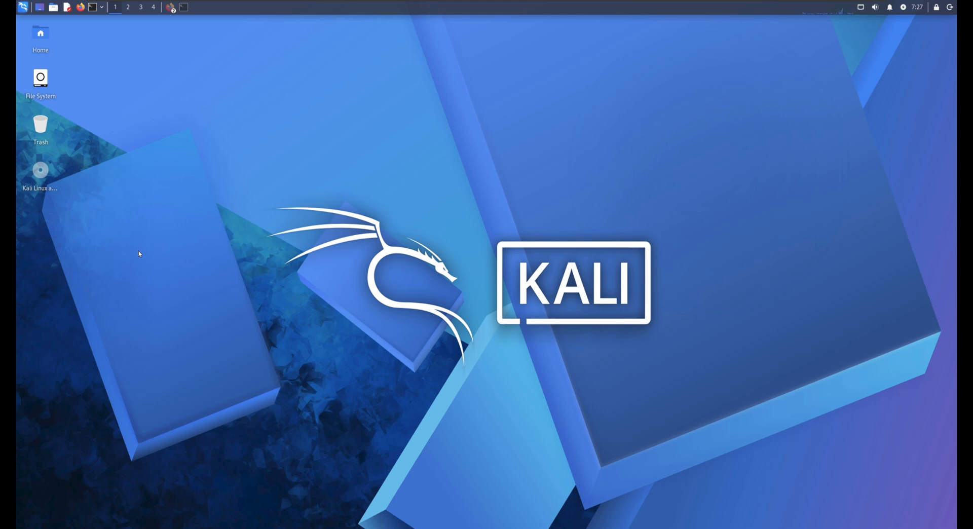
Step: On the Kali Linux desktop, replace the old terminal session with a new maximized terminal
{"action": "left_click", "coordinate": [185, 8]}
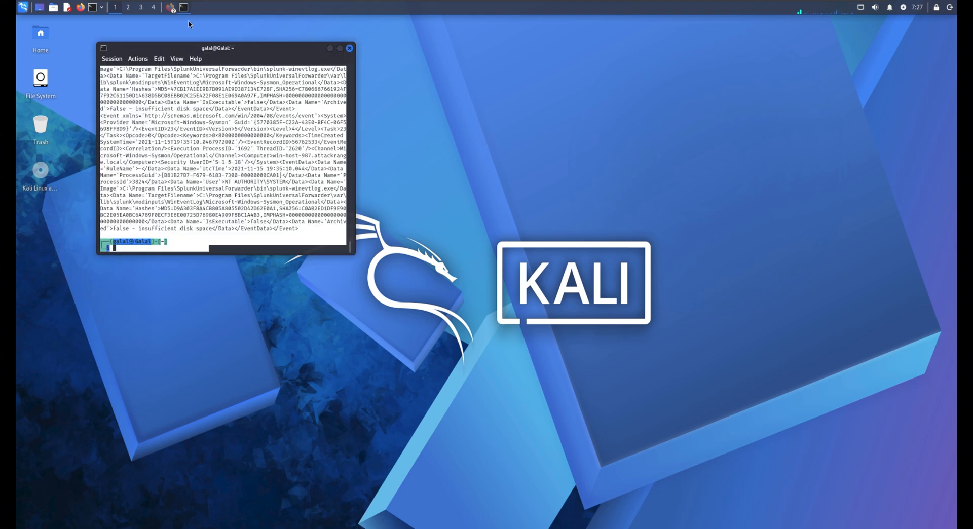
{"action": "left_click", "coordinate": [349, 49]}
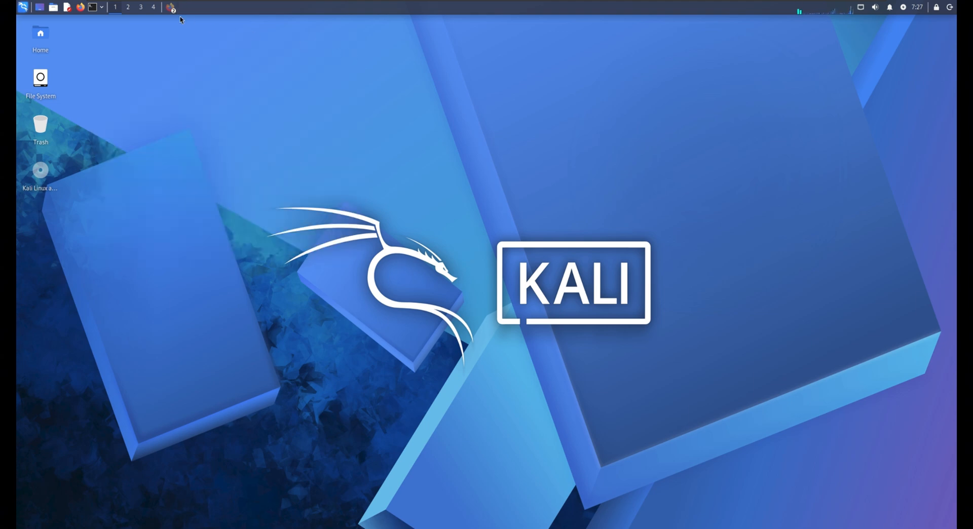
{"action": "left_click", "coordinate": [96, 11]}
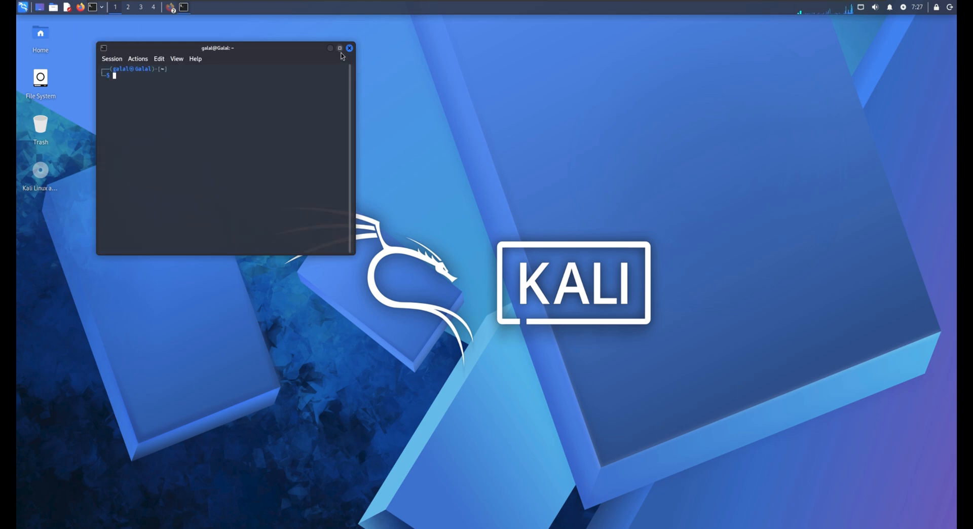
{"action": "left_click", "coordinate": [340, 48]}
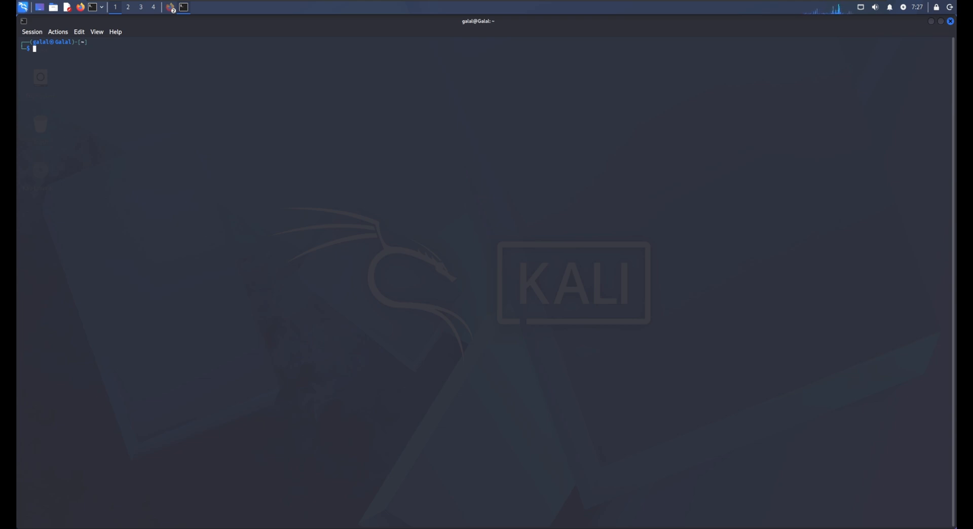
Step: Download windows-sysmon.log from the T1047/lateral_movement dataset of splunk/attack_data with the copied wget command
{"action": "right_click", "coordinate": [58, 50]}
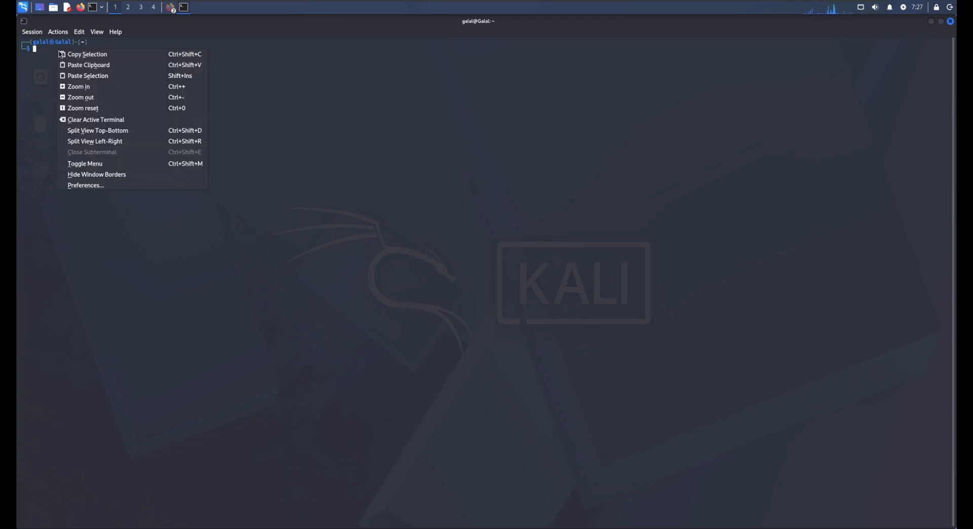
{"action": "left_click", "coordinate": [84, 81]}
{"action": "key", "text": "Return"}
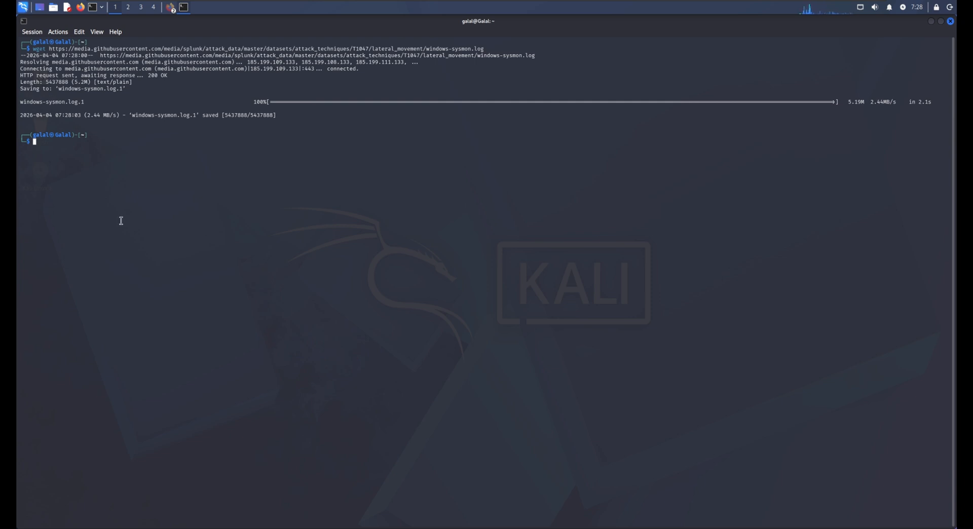
Step: List the home directory's files with ls
{"action": "right_click", "coordinate": [82, 142]}
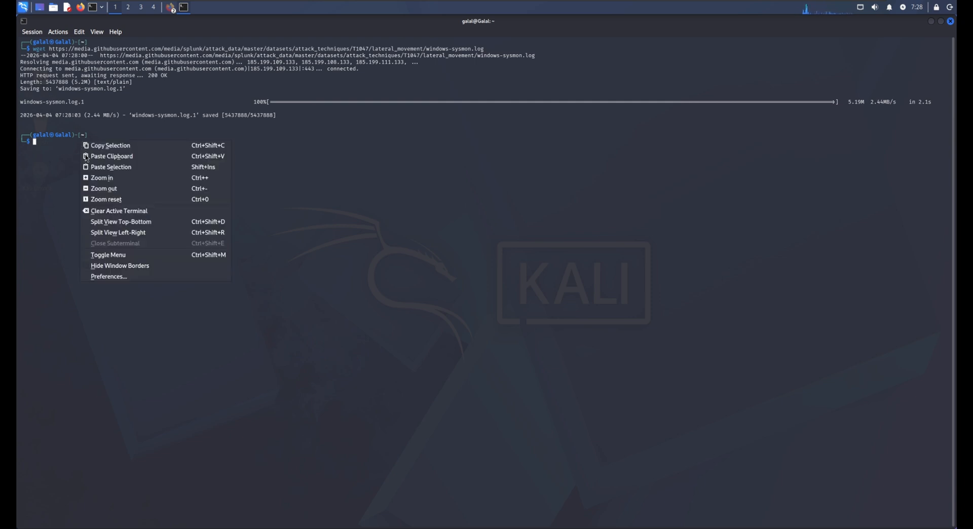
{"action": "left_click", "coordinate": [47, 150]}
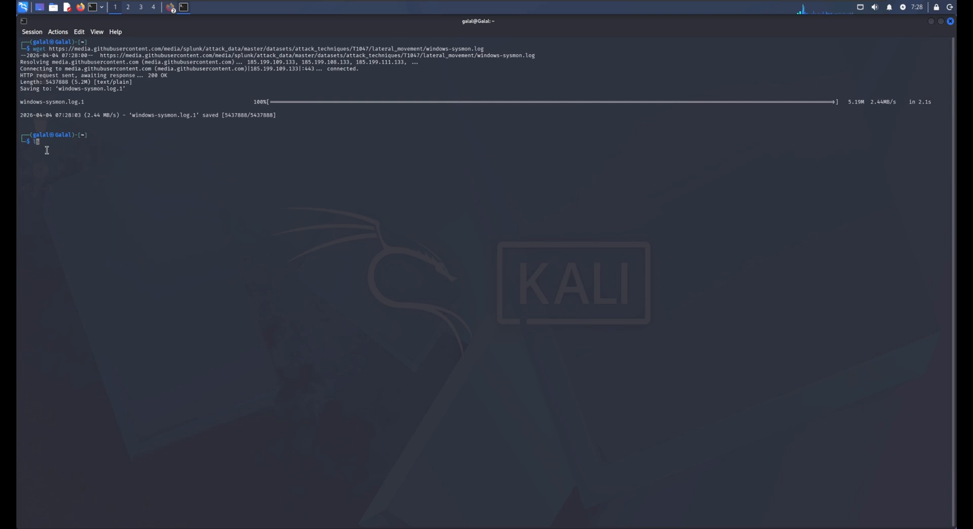
{"action": "type", "text": "ls"}
{"action": "key", "text": "Return"}
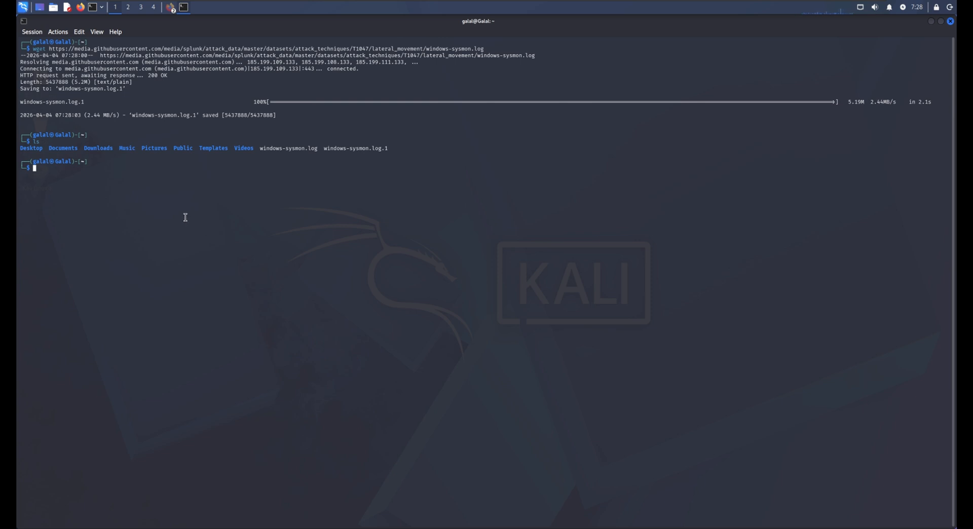
Step: Display the first lines of windows-sysmon.log with the copied head command
{"action": "right_click", "coordinate": [45, 174]}
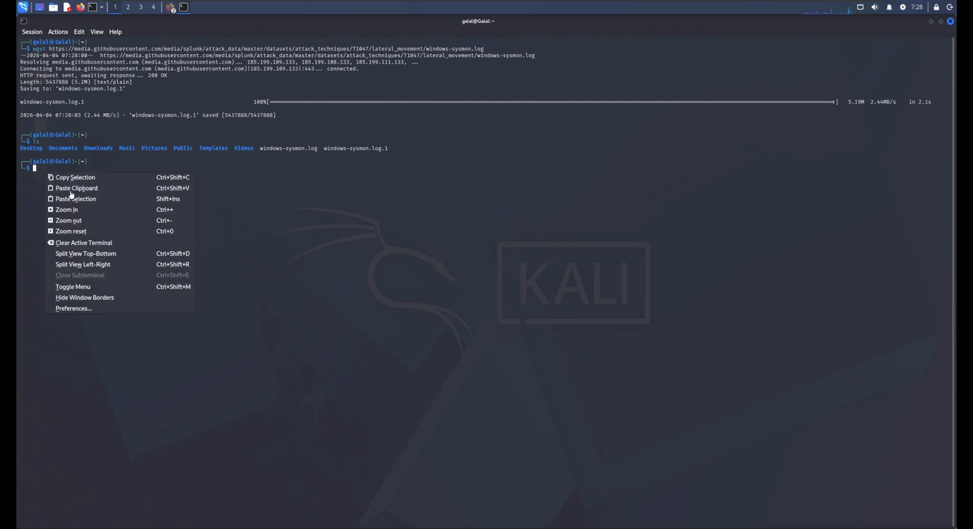
{"action": "left_click", "coordinate": [41, 171]}
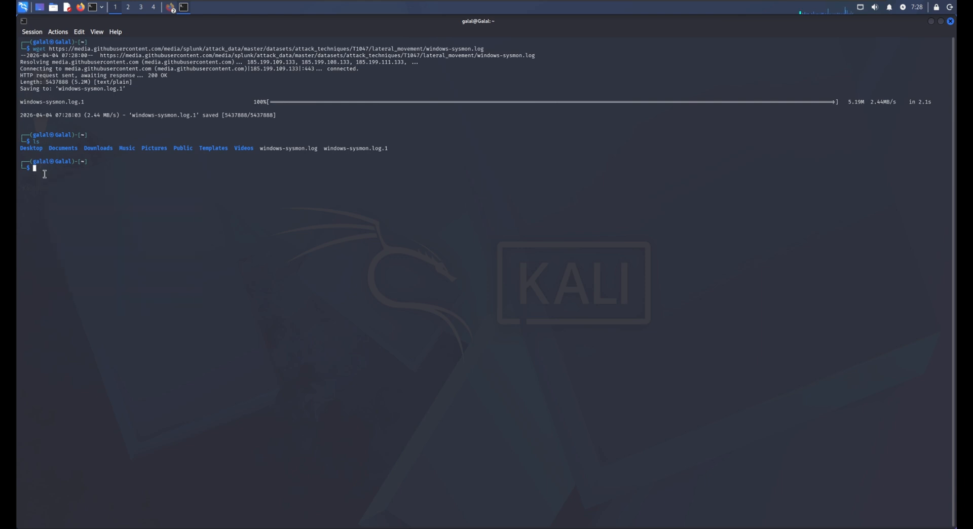
{"action": "right_click", "coordinate": [40, 169]}
{"action": "left_click", "coordinate": [63, 196]}
{"action": "key", "text": "Return"}
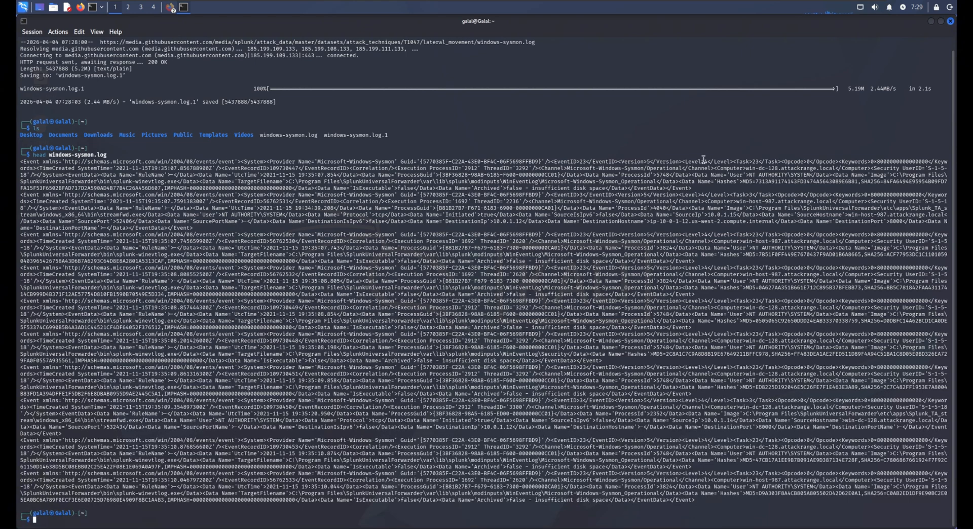
Step: Highlight the event IDs and the destination IP in the first two events of the log output
{"action": "left_click_drag", "start_coordinate": [552, 163], "coordinate": [587, 165]}
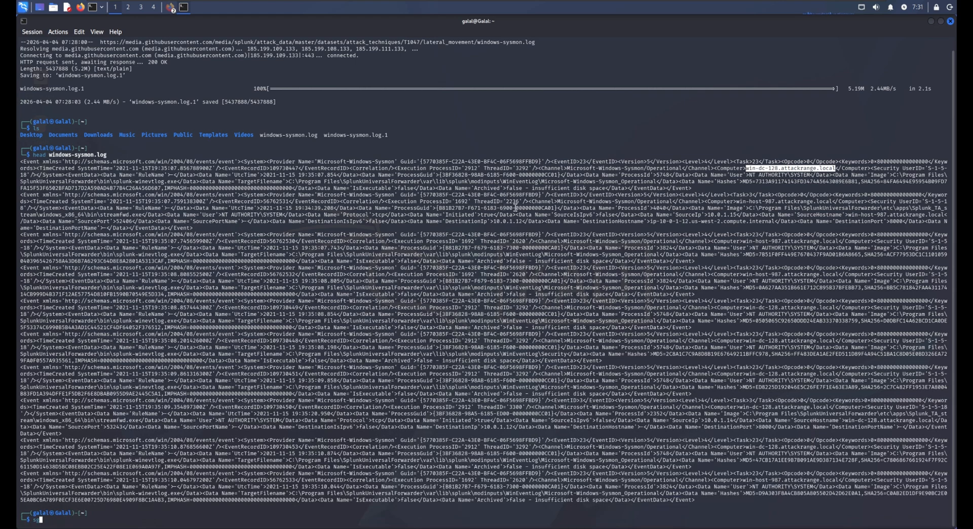
{"action": "left_click_drag", "start_coordinate": [554, 196], "coordinate": [583, 196]}
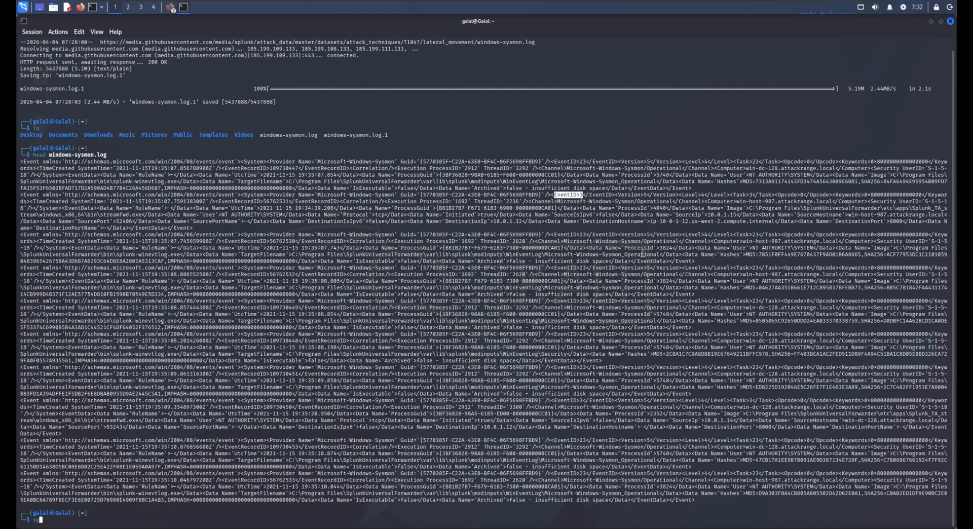
{"action": "left_click_drag", "start_coordinate": [494, 223], "coordinate": [523, 223]}
{"action": "left_click", "coordinate": [525, 264]}
Step: Clear the partial command and compute the SHA-256 hash of windows-sysmon.log with sha256sum
{"action": "key", "text": "BackSpace"}
{"action": "key", "text": "BackSpace"}
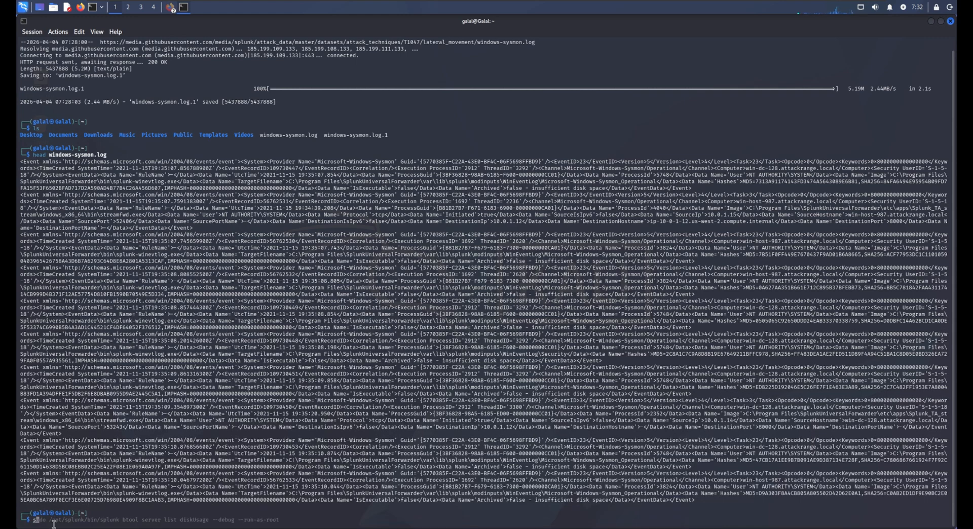
{"action": "right_click", "coordinate": [52, 522]}
{"action": "left_click", "coordinate": [84, 410]}
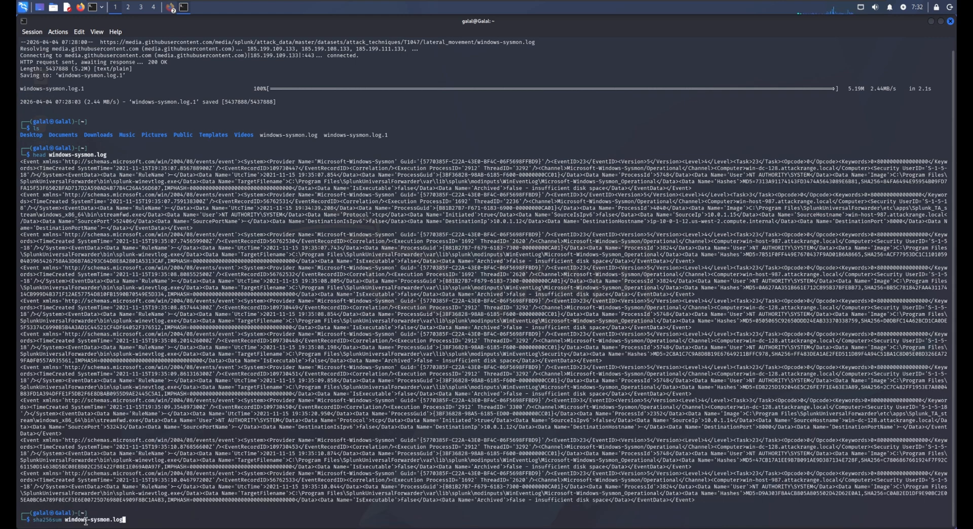
{"action": "key", "text": "Return"}
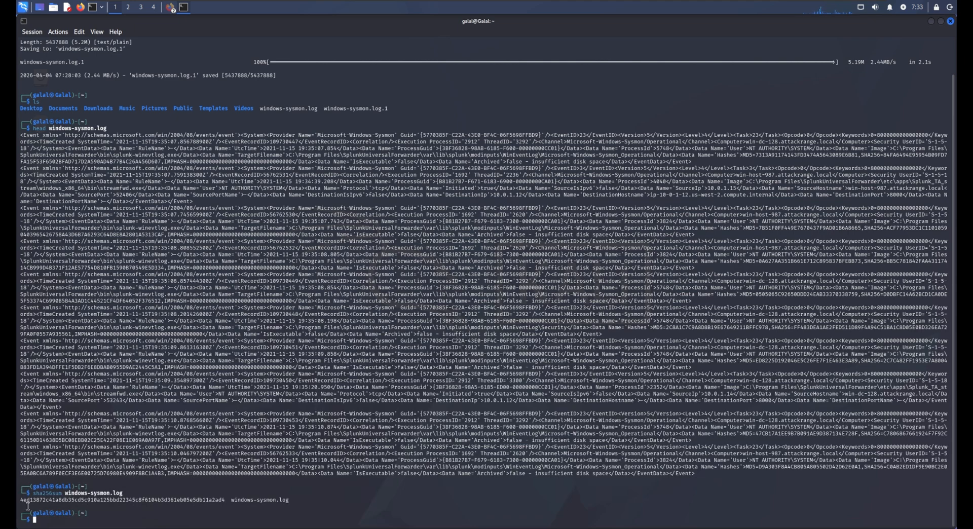
Step: Examine the SHA-256 hash of windows-sysmon.log and the saved-file line of the wget download
{"action": "left_click_drag", "start_coordinate": [27, 504], "coordinate": [186, 505]}
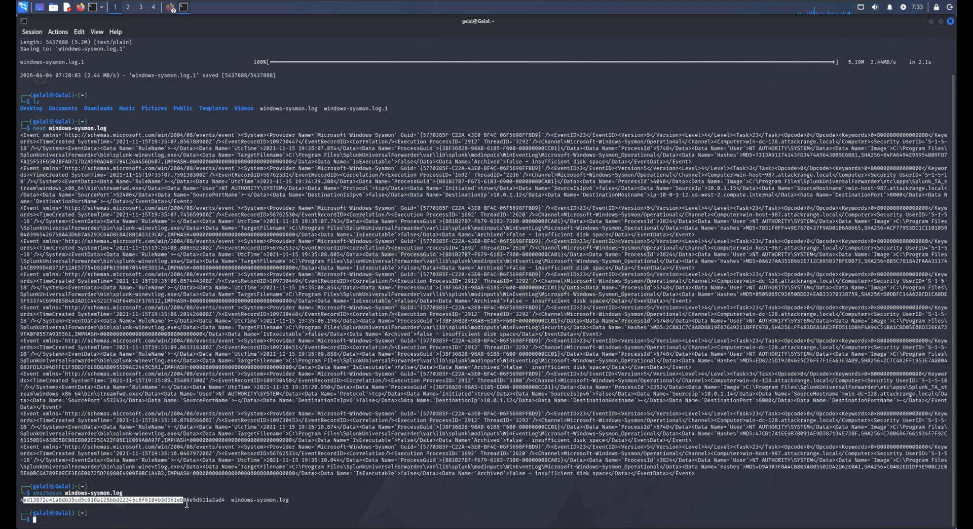
{"action": "left_click_drag", "start_coordinate": [186, 505], "coordinate": [196, 504]}
{"action": "left_click_drag", "start_coordinate": [21, 503], "coordinate": [231, 505]}
{"action": "key", "text": "ctrl+c"}
{"action": "left_click", "coordinate": [28, 506]}
{"action": "middle_click", "coordinate": [108, 503]}
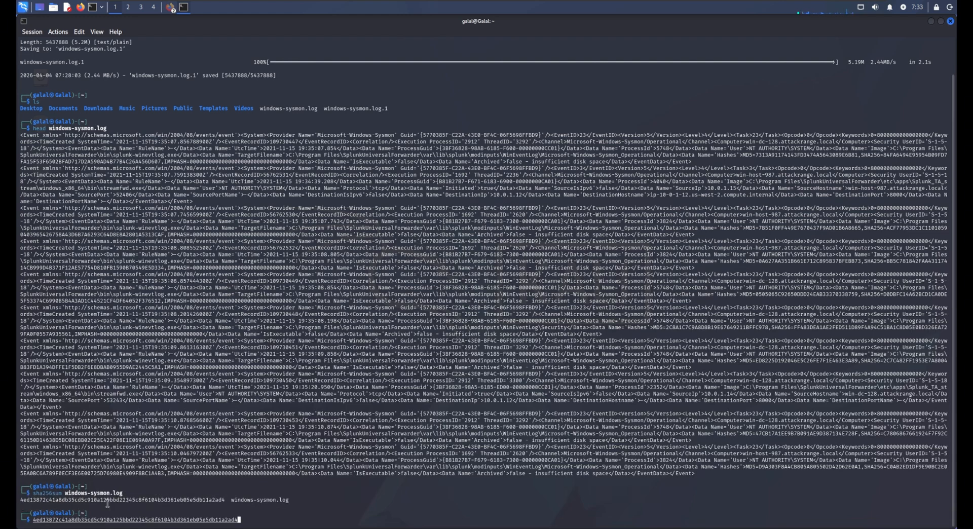
{"action": "scroll", "coordinate": [114, 503], "scroll_direction": "up", "scroll_amount": 2}
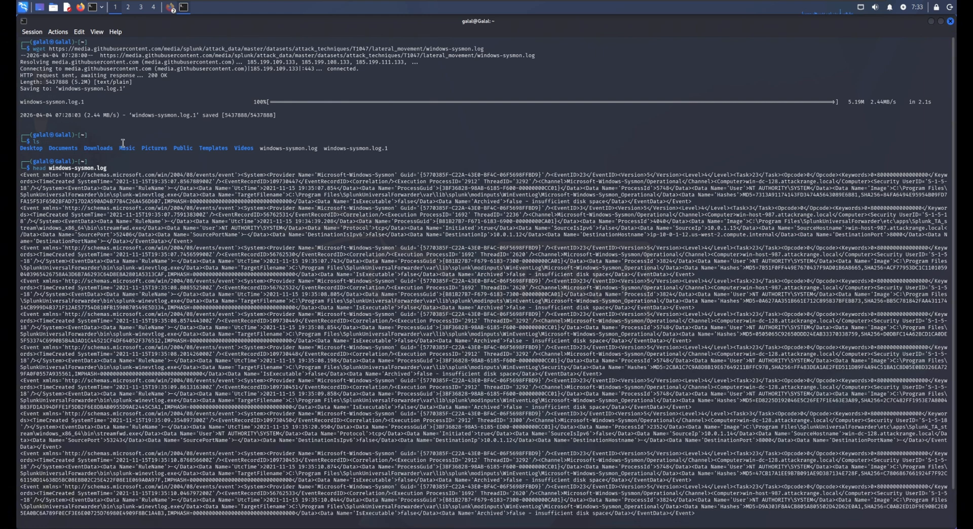
{"action": "left_click_drag", "start_coordinate": [23, 117], "coordinate": [88, 126]}
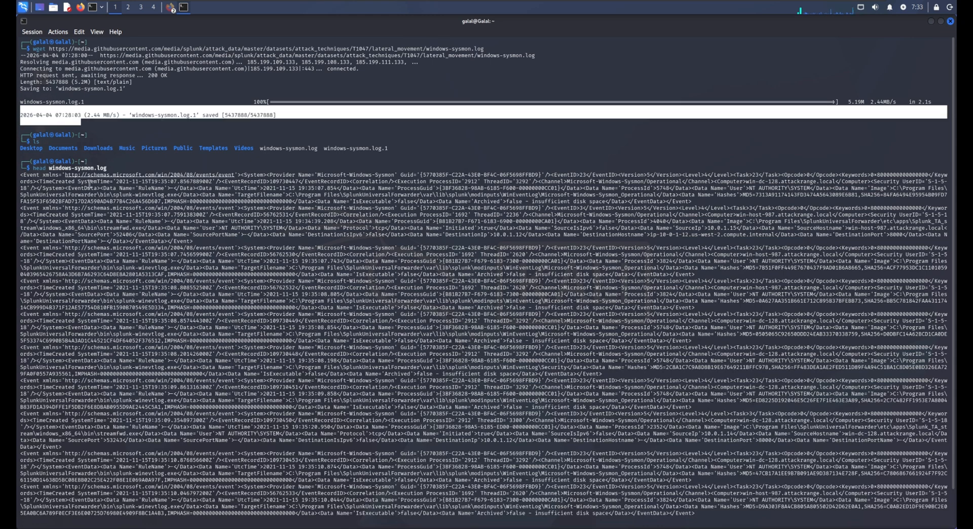
{"action": "scroll", "coordinate": [147, 453], "scroll_direction": "down", "scroll_amount": 2}
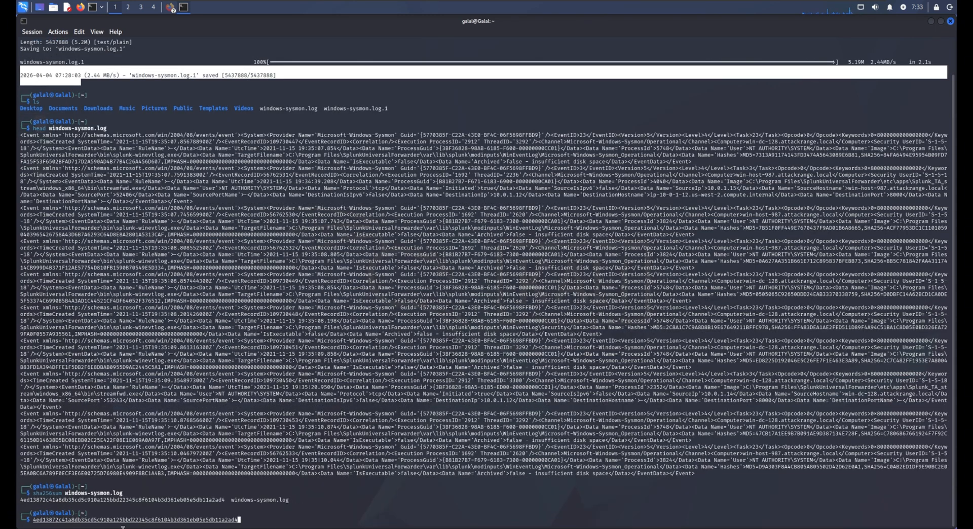
{"action": "left_click_drag", "start_coordinate": [25, 503], "coordinate": [232, 505]}
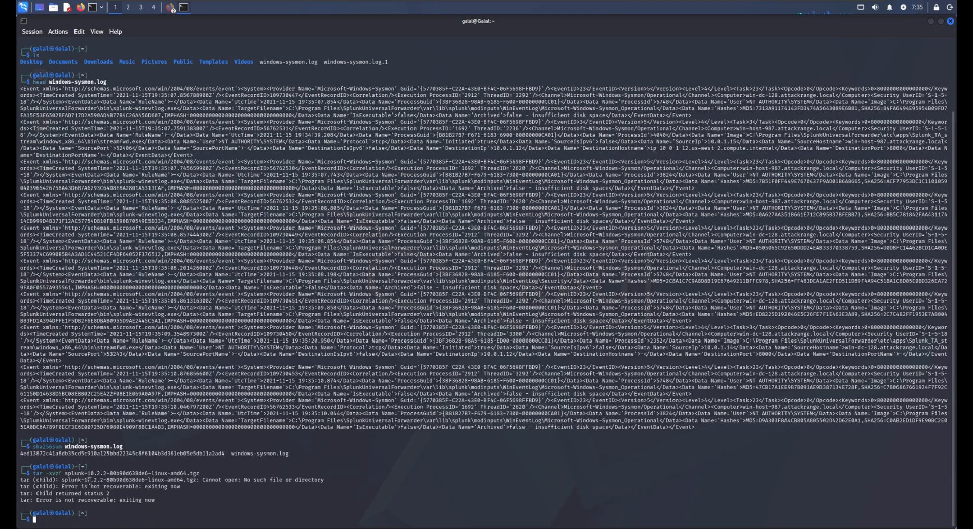
Step: Highlight the version and the platform in the Splunk archive name of the tar command and its output
{"action": "left_click_drag", "start_coordinate": [94, 480], "coordinate": [112, 479]}
{"action": "left_click_drag", "start_coordinate": [151, 474], "coordinate": [205, 479]}
{"action": "left_click", "coordinate": [90, 503]}
Step: Try to move the splunk folder to /opt/ with "sudo mv splunk /opt/", entering the account password at the sudo prompt
{"action": "type", "text": "sudo mv splunk /opt/"}
{"action": "key", "text": "Return"}
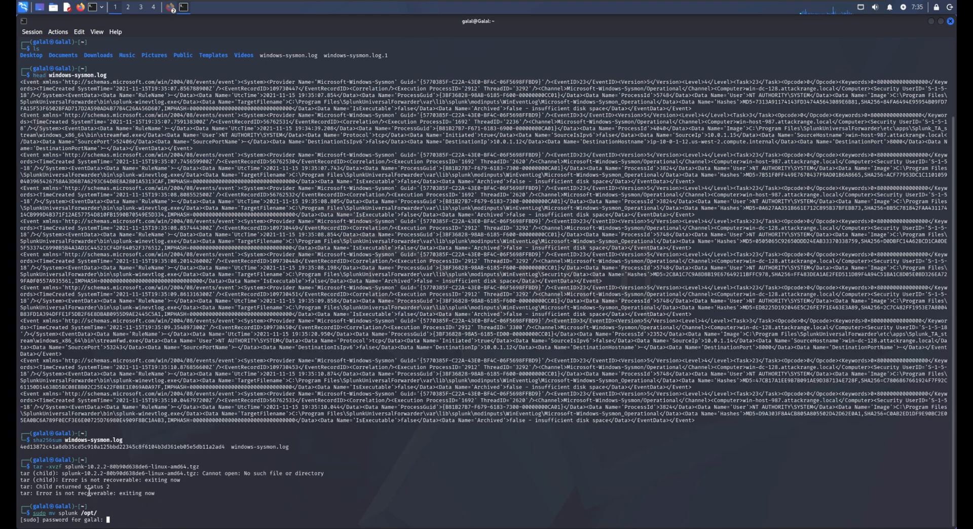
{"action": "key", "text": "Return"}
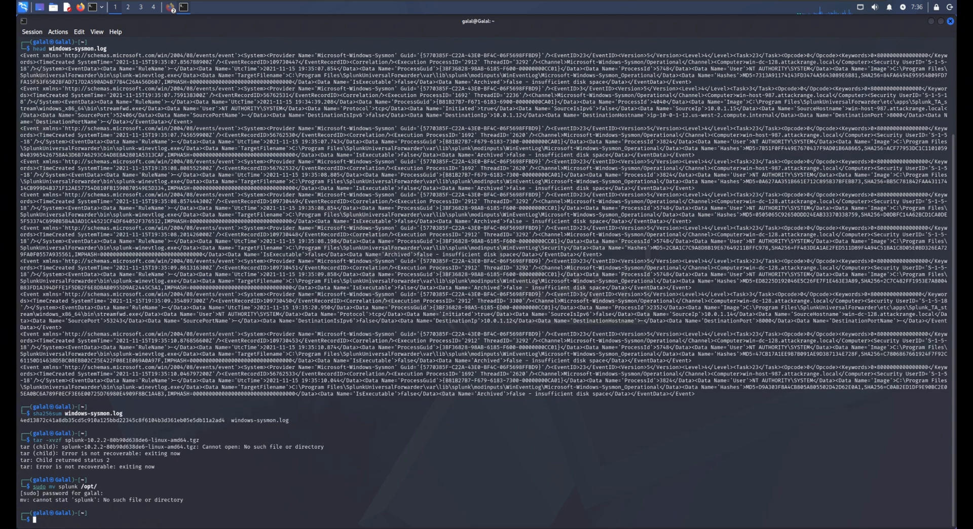
Step: Start Splunk with "sudo /opt/splunk/bin/splunk start" and the options --accept-license --answer-yes --no-prompt --run-as-root, supplying the admin password through --seed-passwd
{"action": "key", "text": "ctrl+shift+v"}
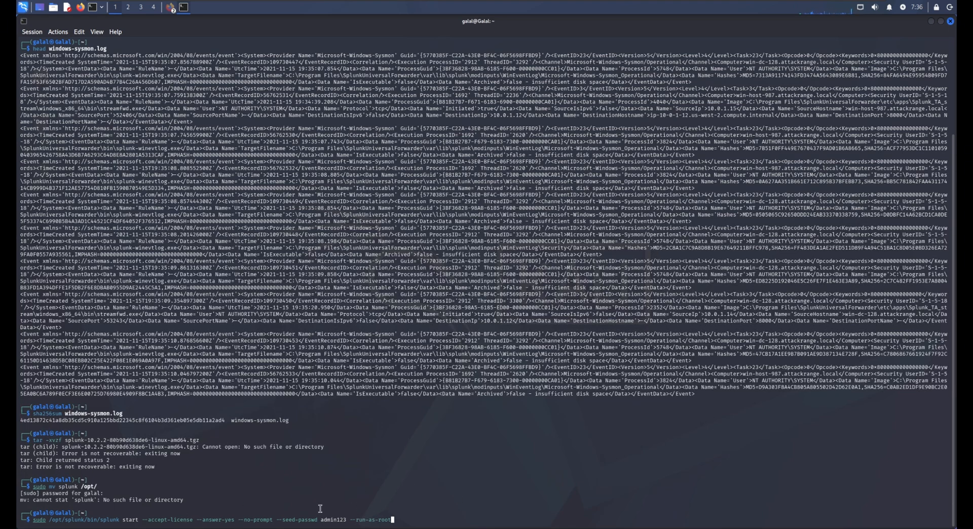
{"action": "key", "text": "Return"}
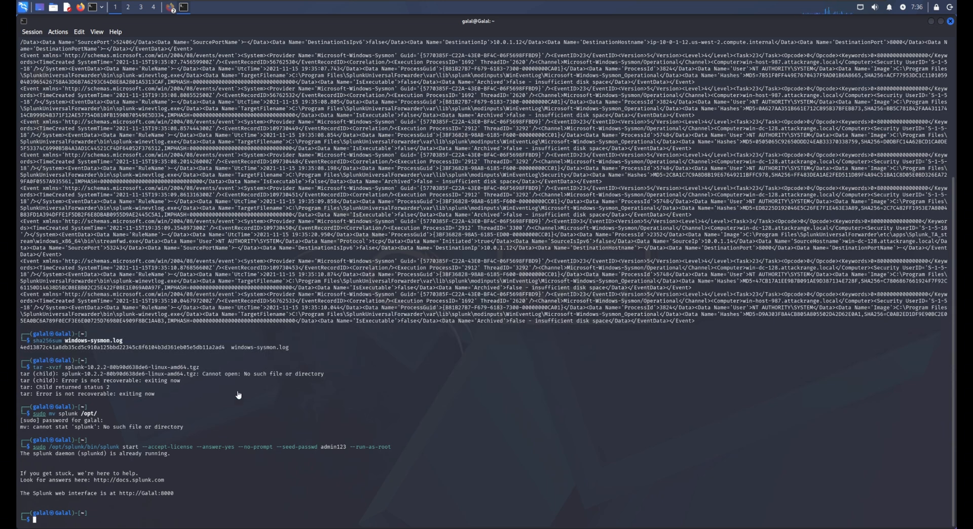
{"action": "left_click", "coordinate": [932, 21]}
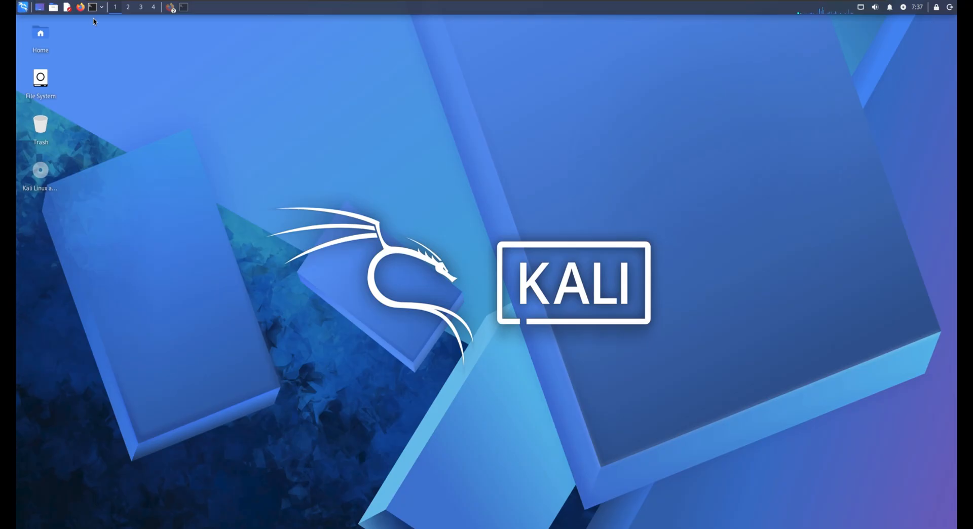
{"action": "left_click", "coordinate": [80, 7]}
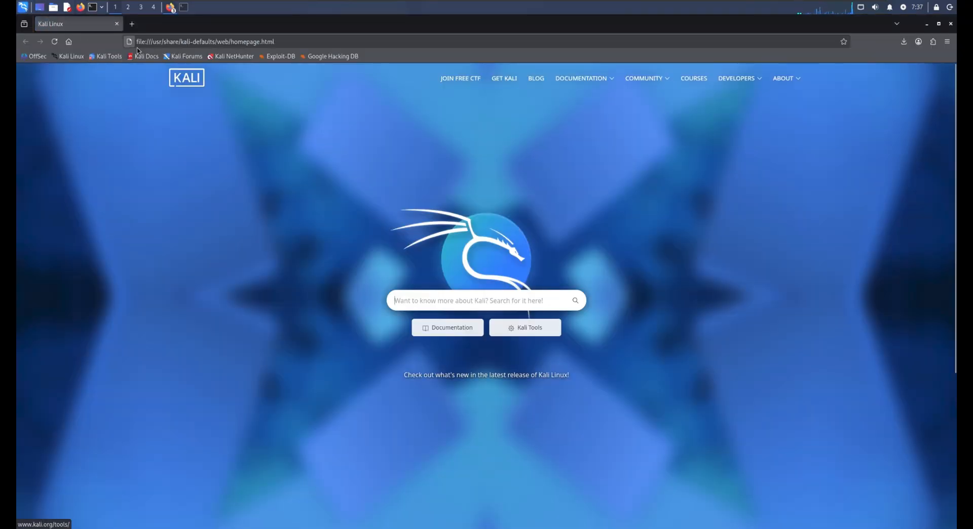
{"action": "left_click", "coordinate": [335, 42]}
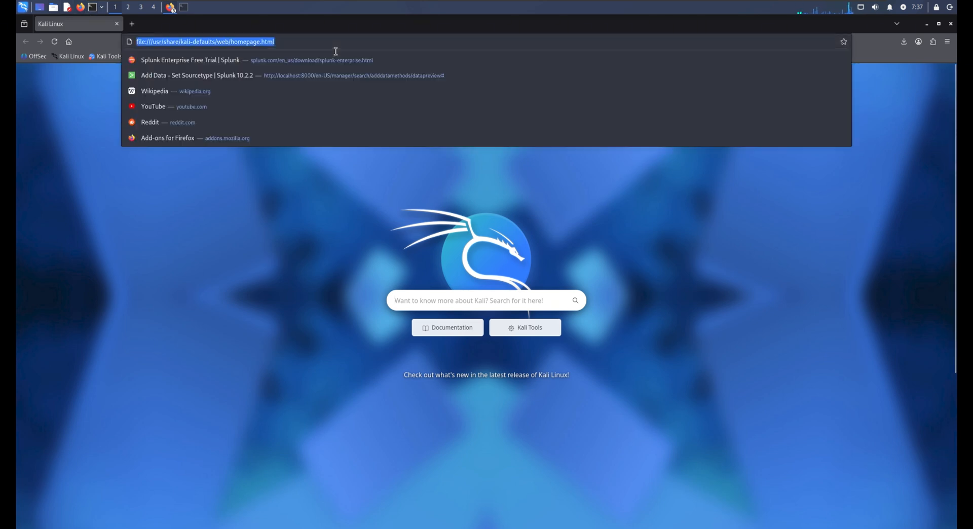
{"action": "key", "text": "BackSpace"}
{"action": "right_click", "coordinate": [336, 49]}
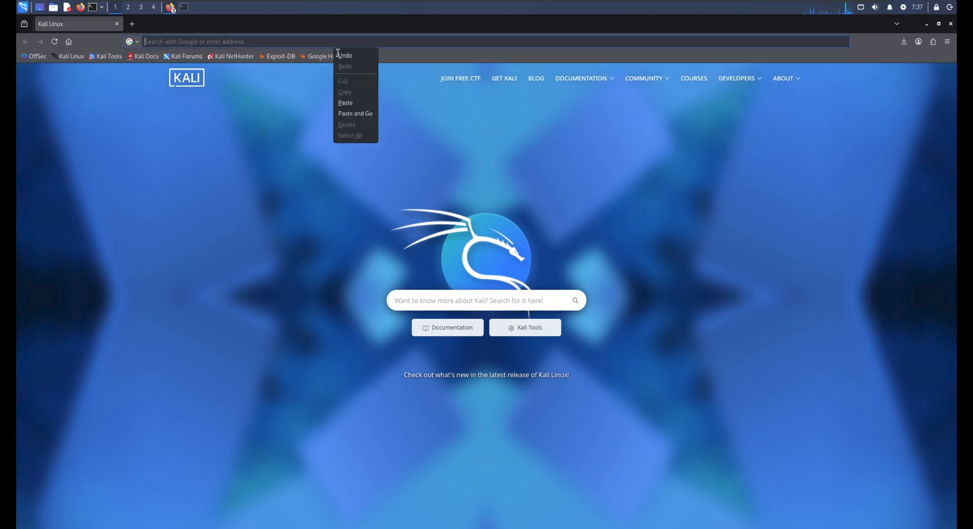
{"action": "left_click", "coordinate": [325, 43]}
{"action": "right_click", "coordinate": [327, 47]}
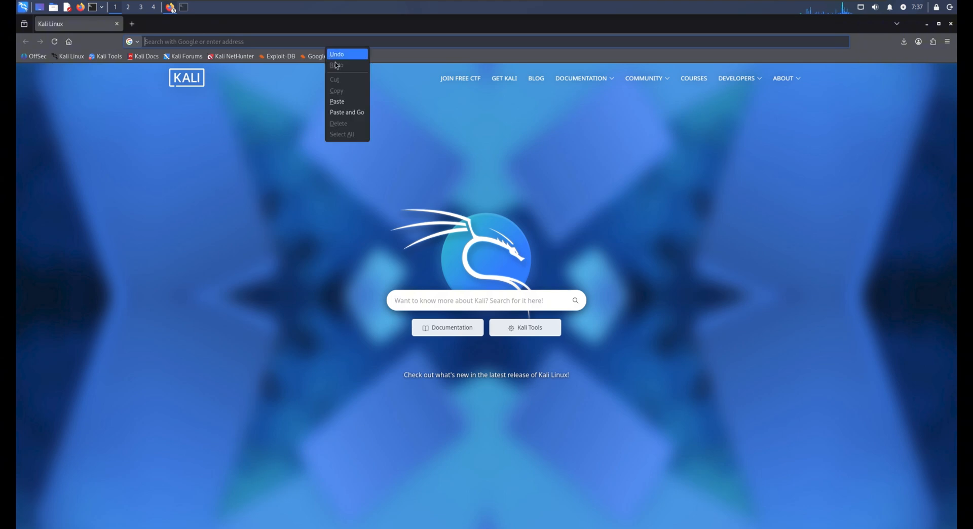
{"action": "left_click", "coordinate": [343, 101]}
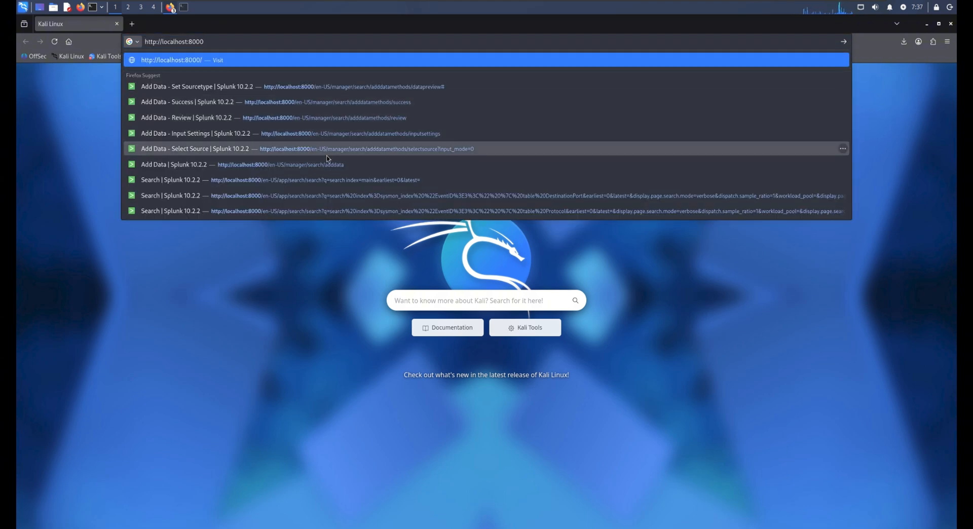
{"action": "key", "text": "Return"}
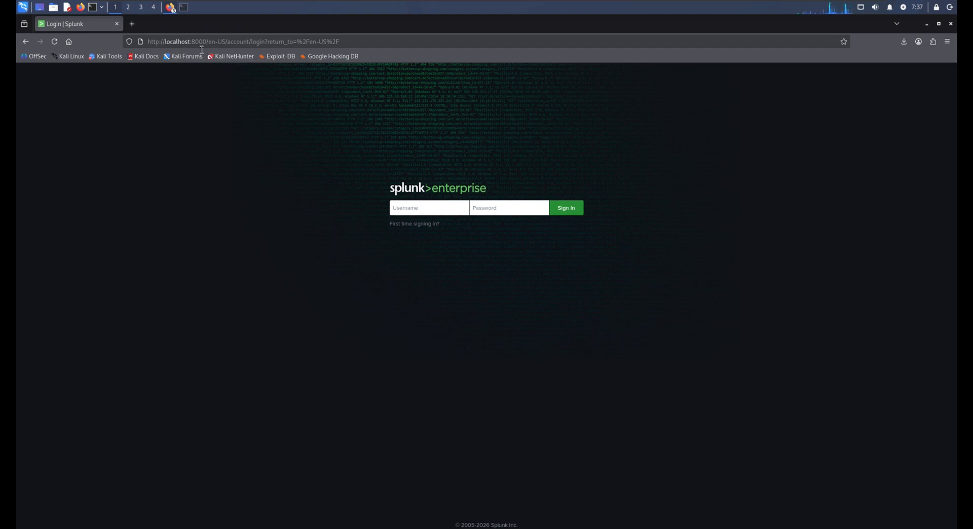
Step: Switch to the terminal, highlight the web interface address in Splunk's start output, and return to the maximized Splunk login page
{"action": "left_click_drag", "start_coordinate": [333, 26], "coordinate": [455, 100]}
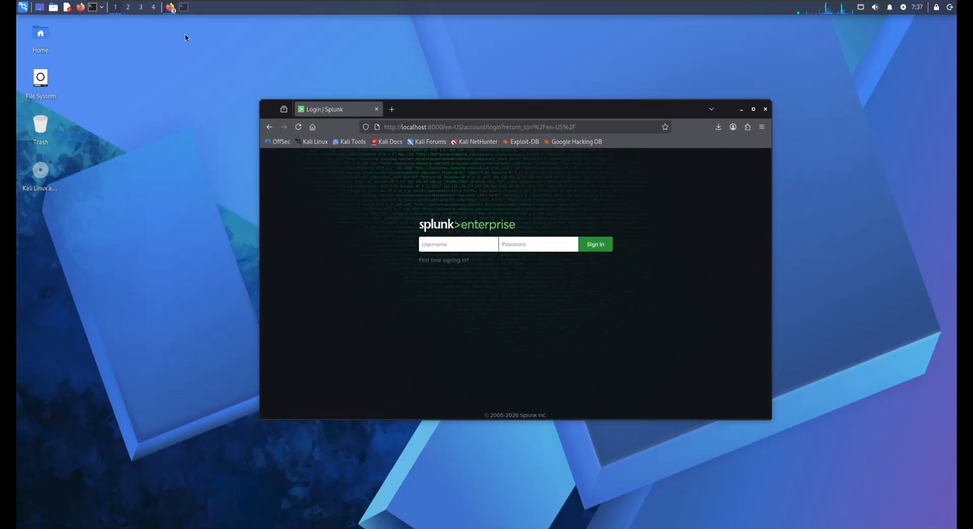
{"action": "left_click", "coordinate": [188, 8]}
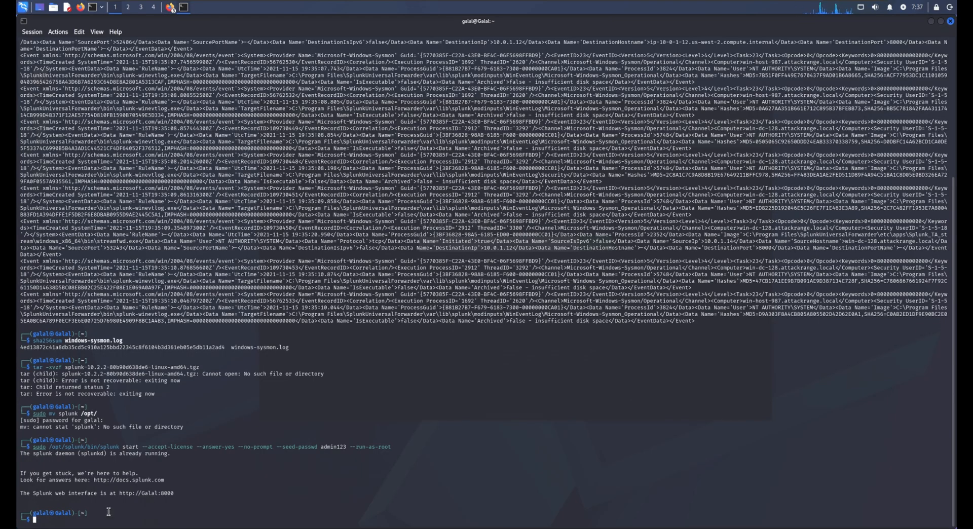
{"action": "left_click_drag", "start_coordinate": [119, 493], "coordinate": [184, 500]}
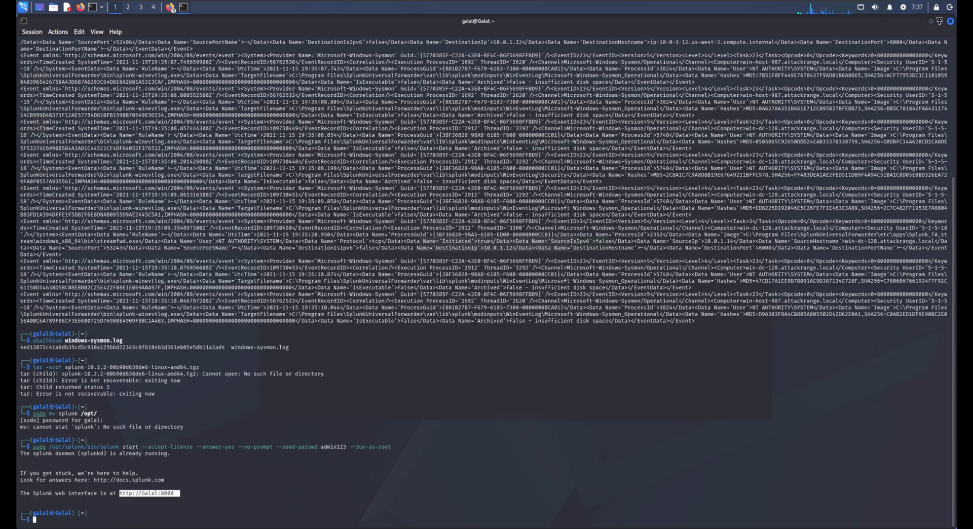
{"action": "left_click", "coordinate": [932, 21]}
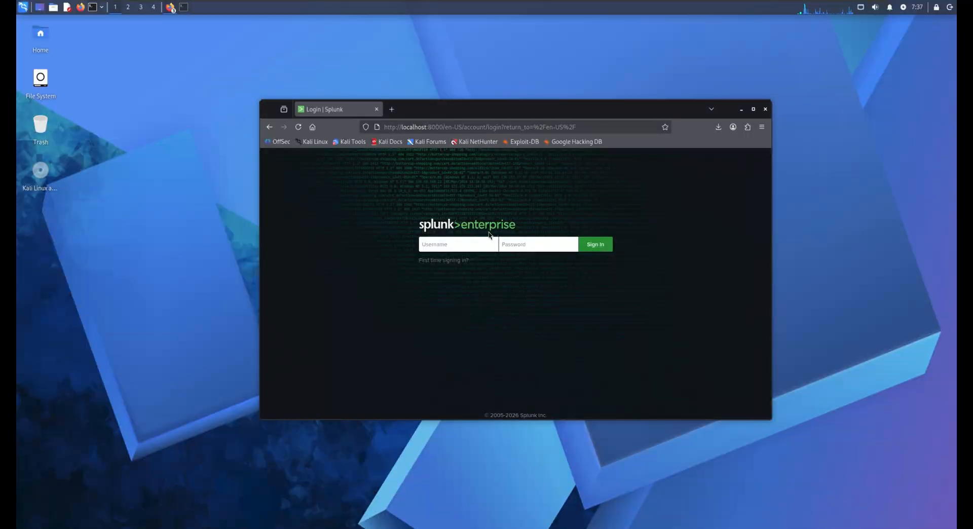
{"action": "double_click", "coordinate": [596, 107]}
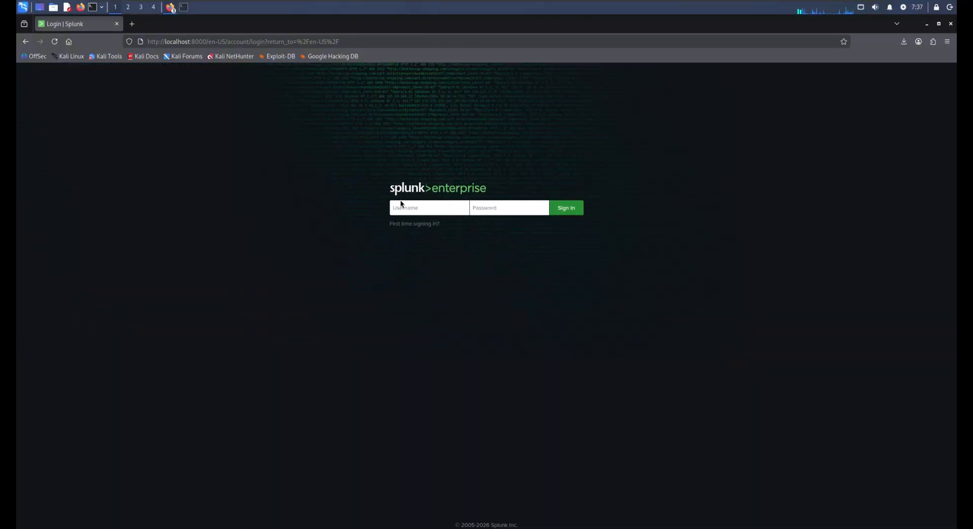
Step: Sign in to Splunk Enterprise with the username admin and the account password
{"action": "left_click", "coordinate": [424, 213]}
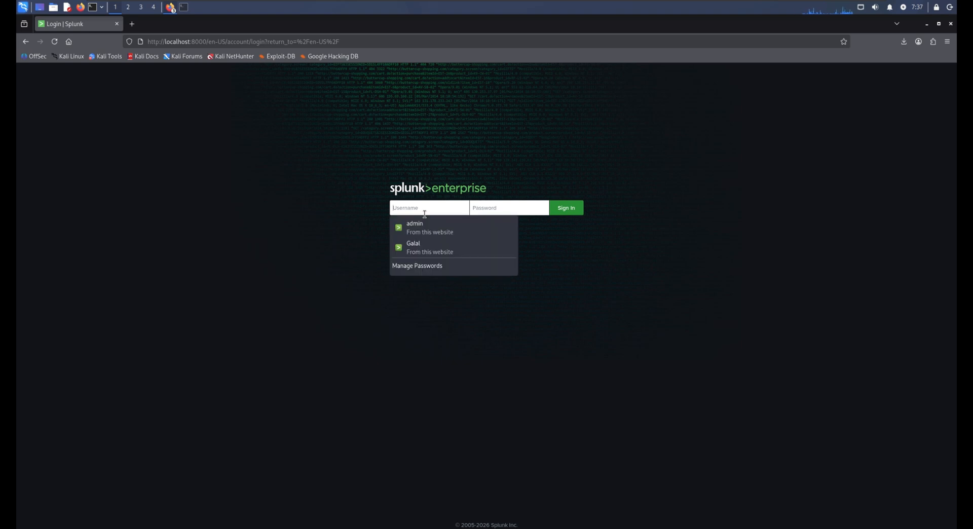
{"action": "type", "text": "admin"}
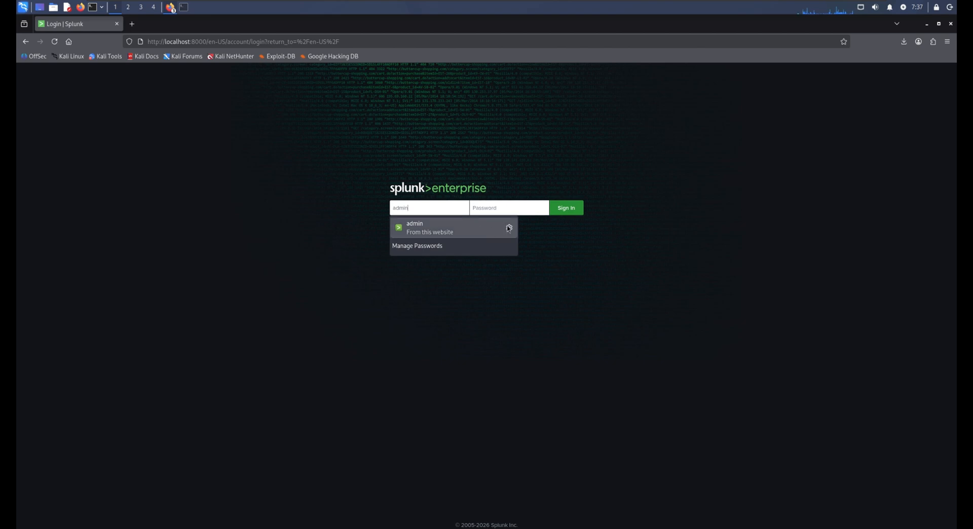
{"action": "left_click", "coordinate": [515, 213]}
{"action": "type", "text": "c"}
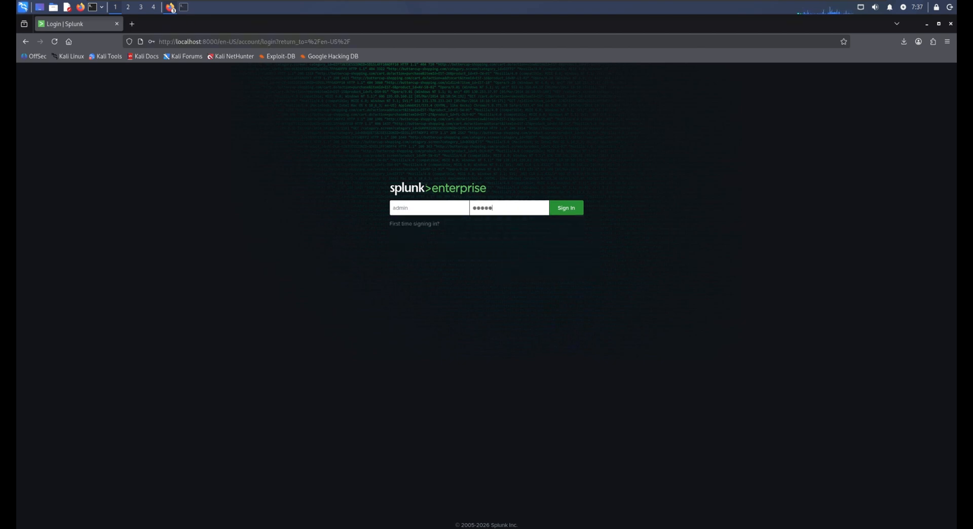
{"action": "key", "text": "Return"}
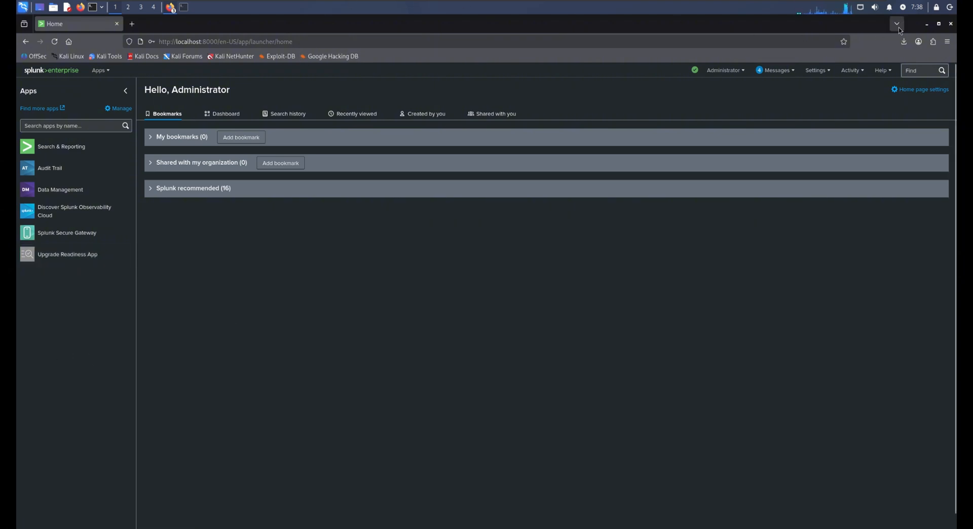
Step: Switch to the other Firefox window with the expired Splunk session and sign in with the saved admin username and password
{"action": "left_click", "coordinate": [926, 23]}
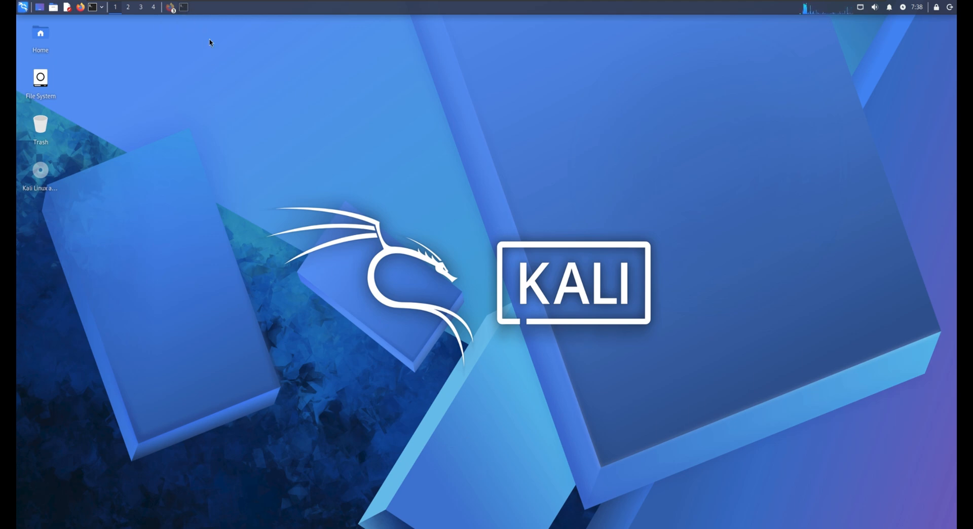
{"action": "left_click", "coordinate": [170, 7]}
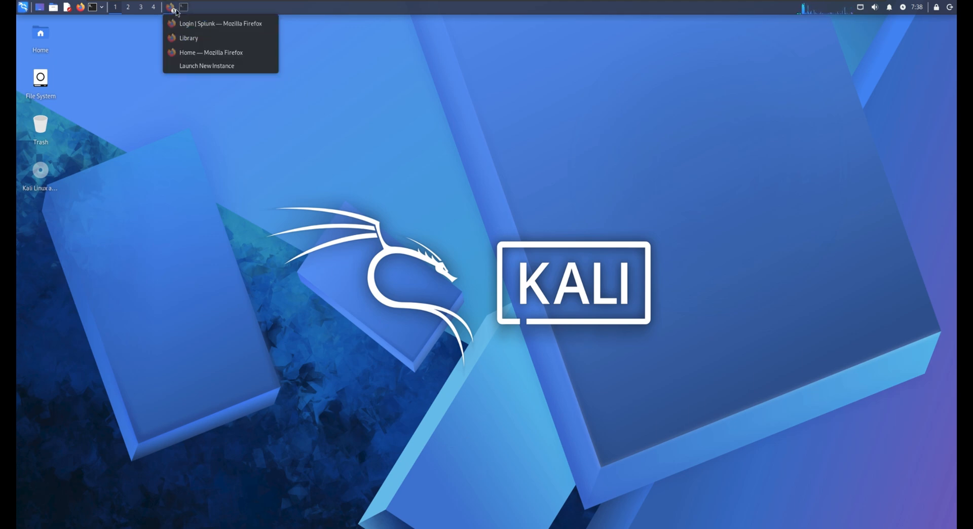
{"action": "left_click", "coordinate": [221, 27]}
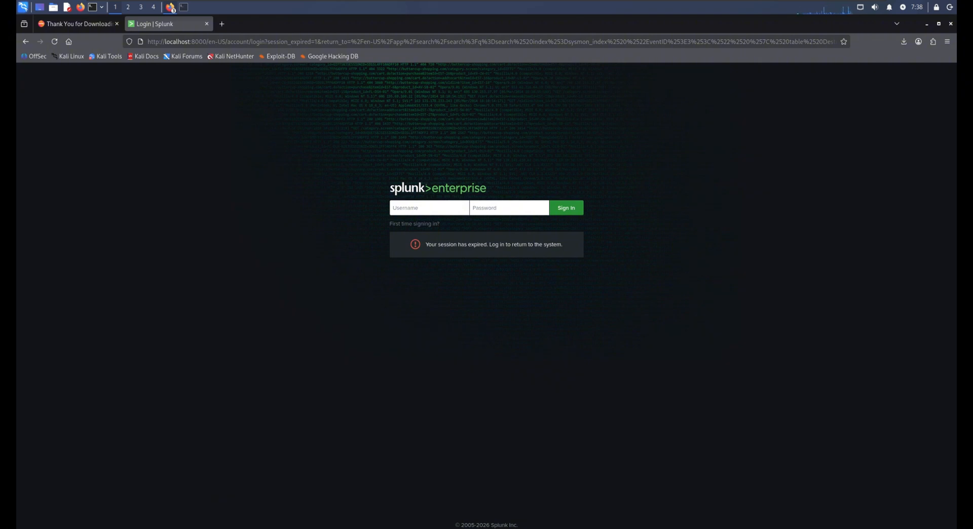
{"action": "left_click", "coordinate": [423, 208]}
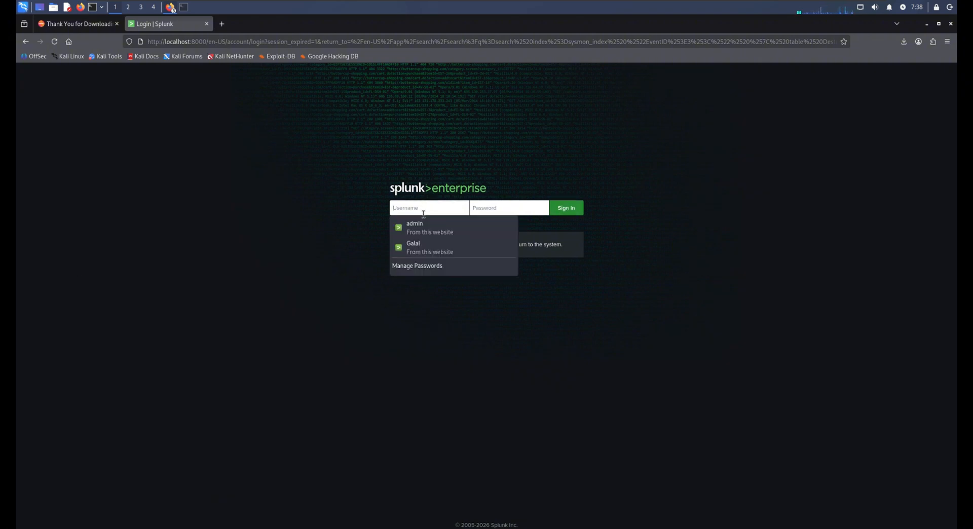
{"action": "left_click", "coordinate": [435, 232]}
{"action": "key", "text": "Return"}
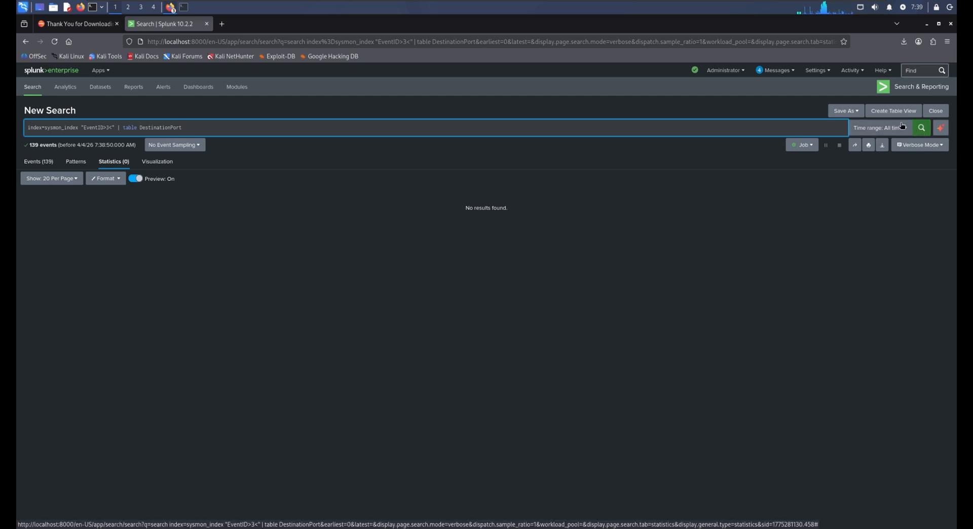
Step: Add data by uploading windows-sysmon.log from the home folder and proceed to setting its source type
{"action": "left_click", "coordinate": [830, 74]}
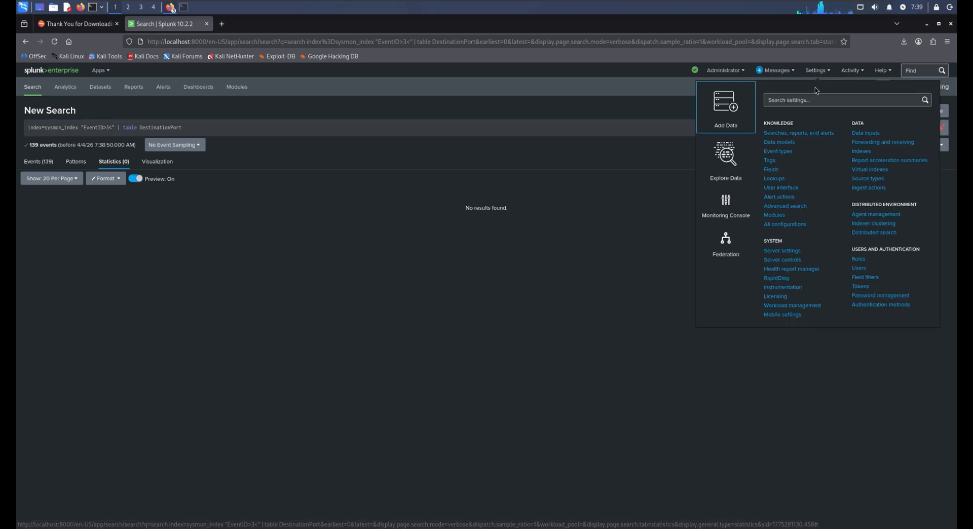
{"action": "left_click", "coordinate": [726, 125]}
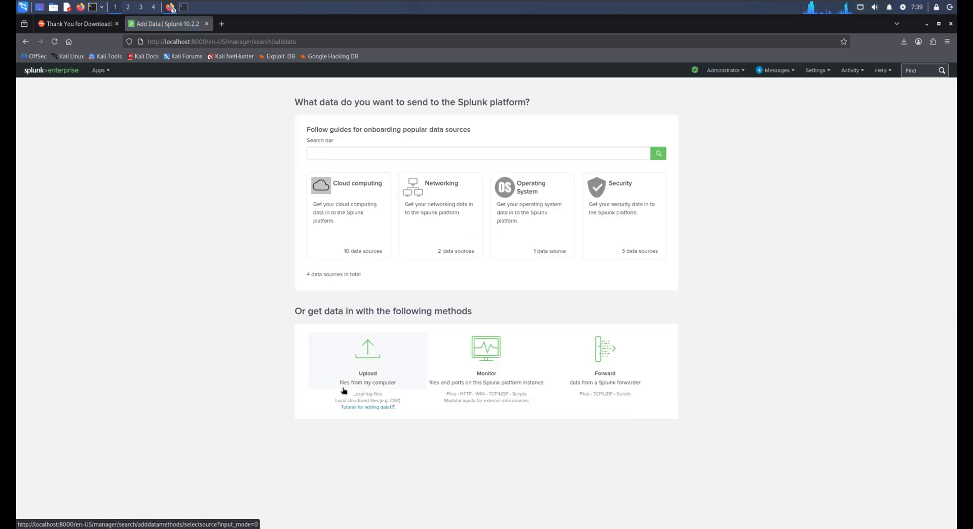
{"action": "left_click", "coordinate": [383, 371]}
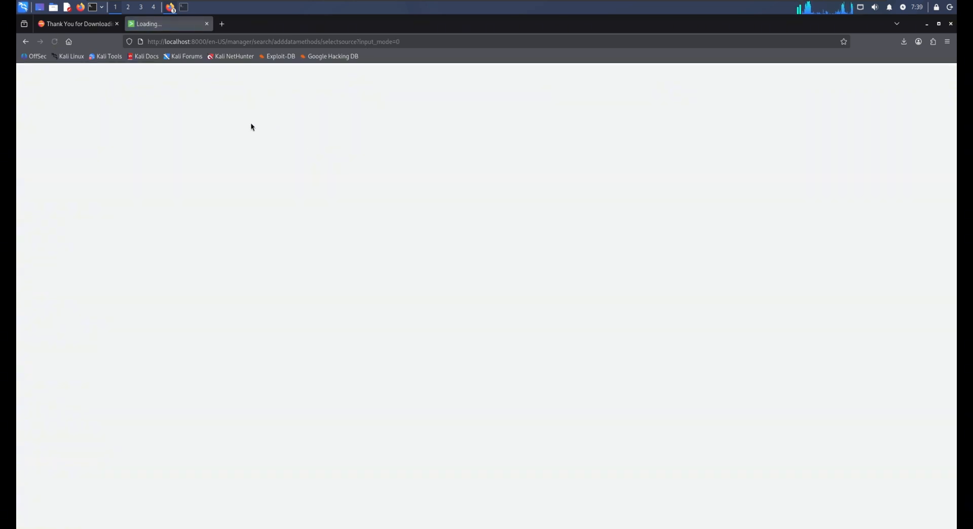
{"action": "left_click", "coordinate": [344, 174]}
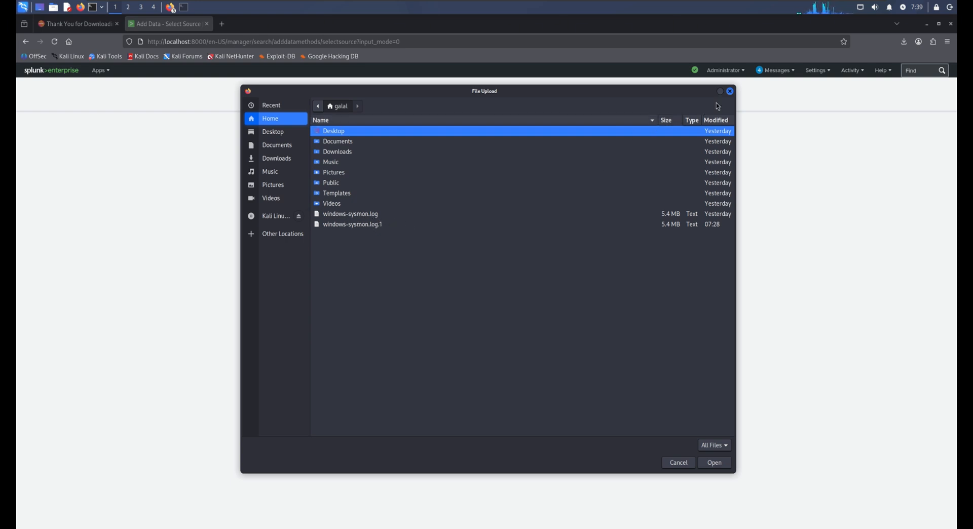
{"action": "left_click", "coordinate": [369, 217]}
{"action": "double_click", "coordinate": [367, 217]}
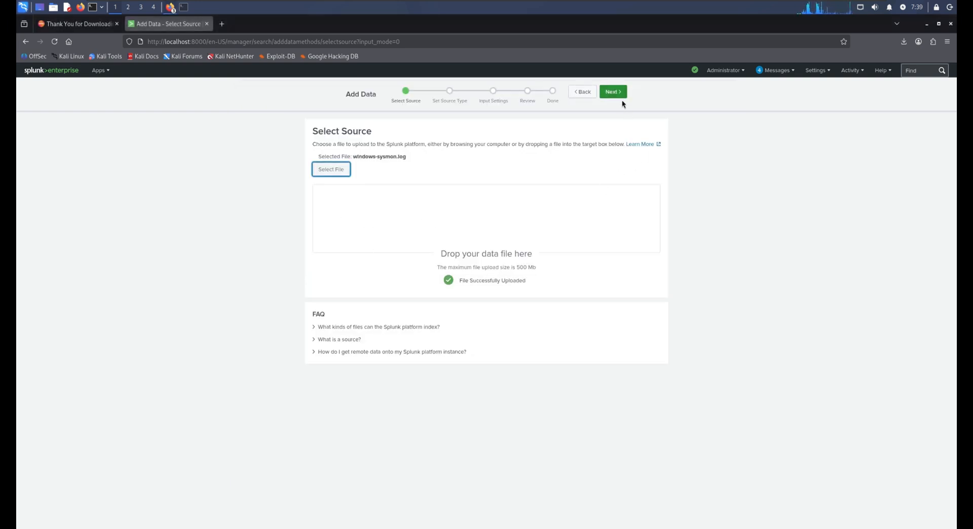
{"action": "left_click", "coordinate": [616, 92]}
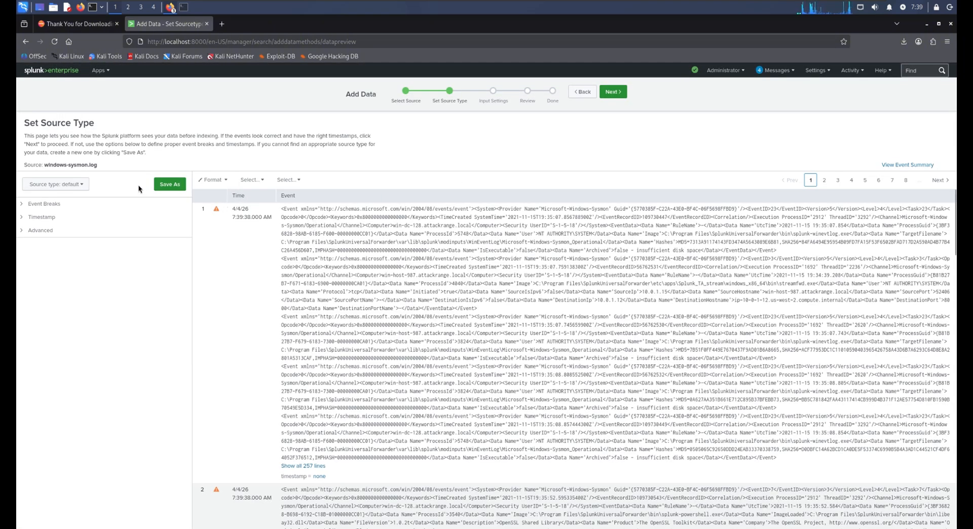
{"action": "left_click", "coordinate": [171, 186]}
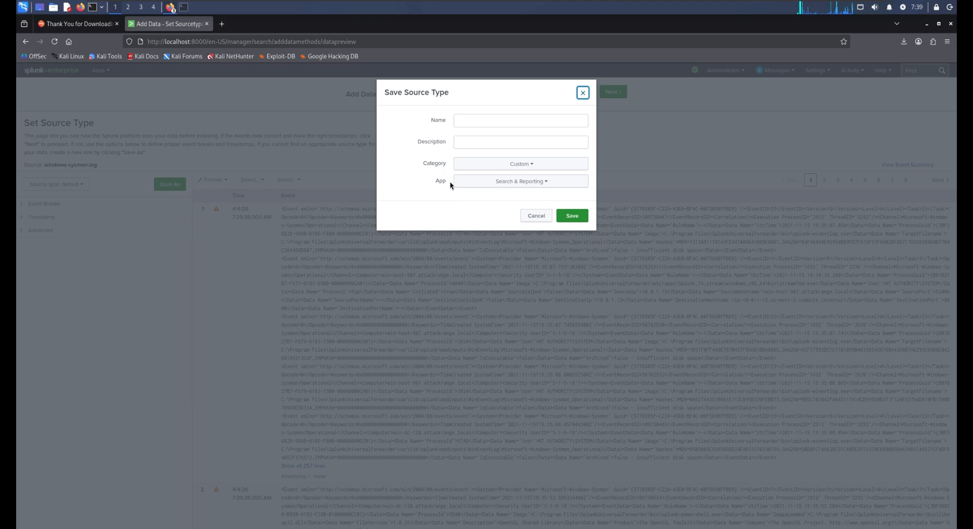
{"action": "left_click", "coordinate": [580, 95]}
{"action": "left_click", "coordinate": [583, 91]}
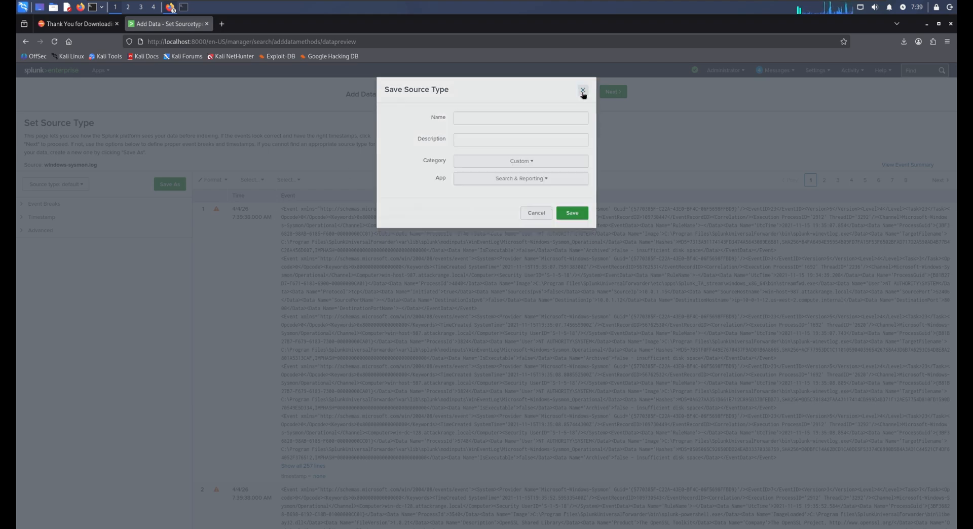
{"action": "left_click", "coordinate": [80, 186]}
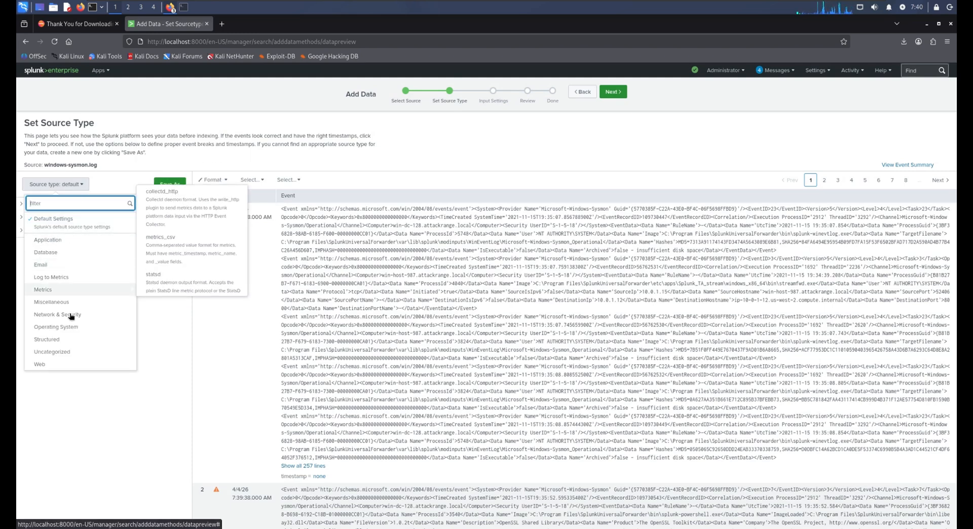
{"action": "left_click", "coordinate": [242, 158]}
Step: Save a new source type named sysmon.log with the description "evidance" and the Operating System category for the Search & Reporting app
{"action": "left_click", "coordinate": [173, 185]}
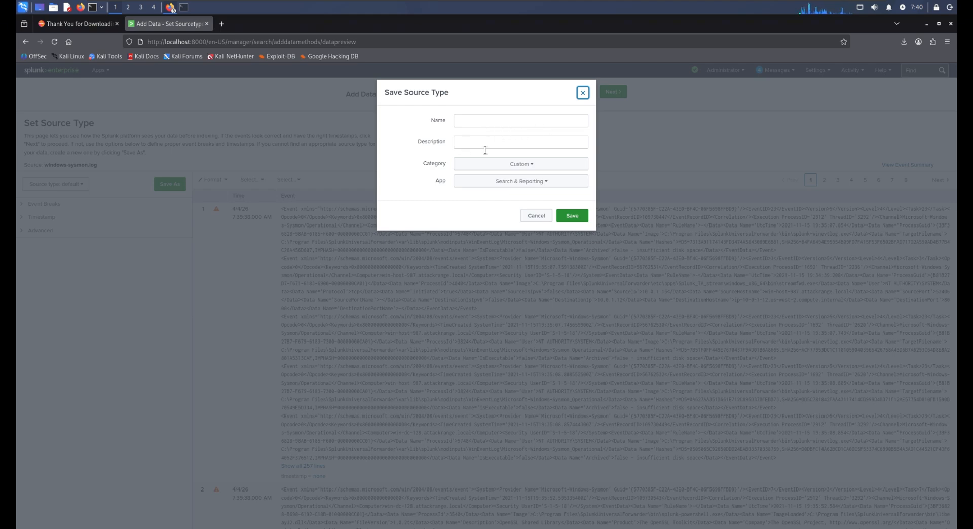
{"action": "left_click", "coordinate": [520, 166]}
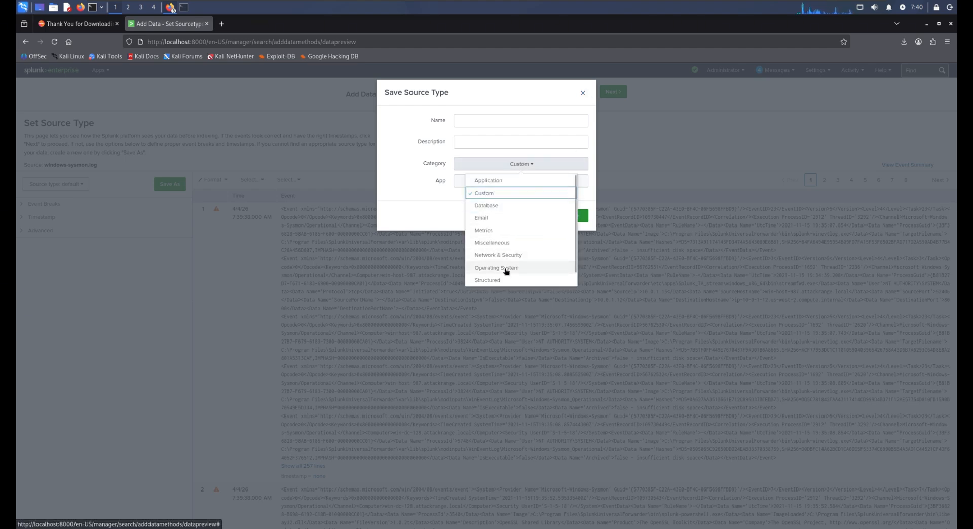
{"action": "scroll", "coordinate": [509, 263], "scroll_direction": "down", "scroll_amount": 1}
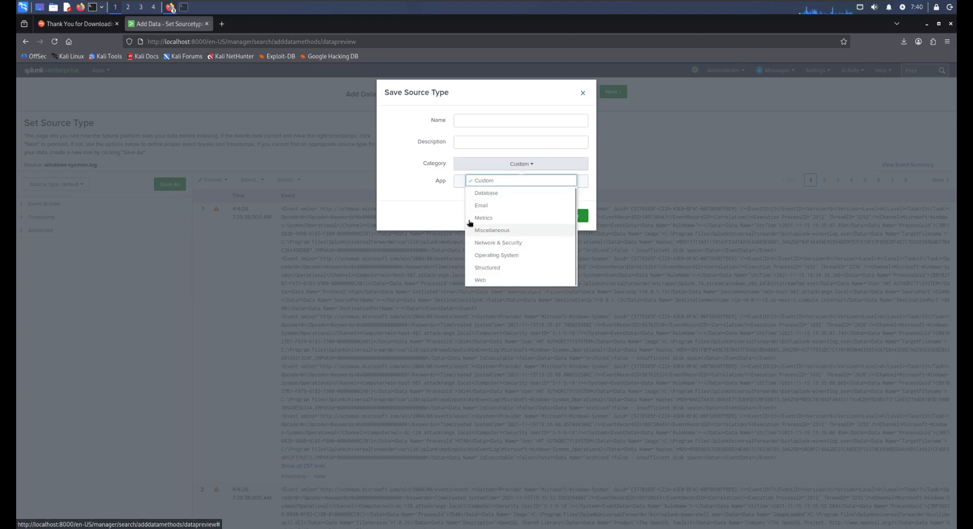
{"action": "left_click", "coordinate": [420, 181]}
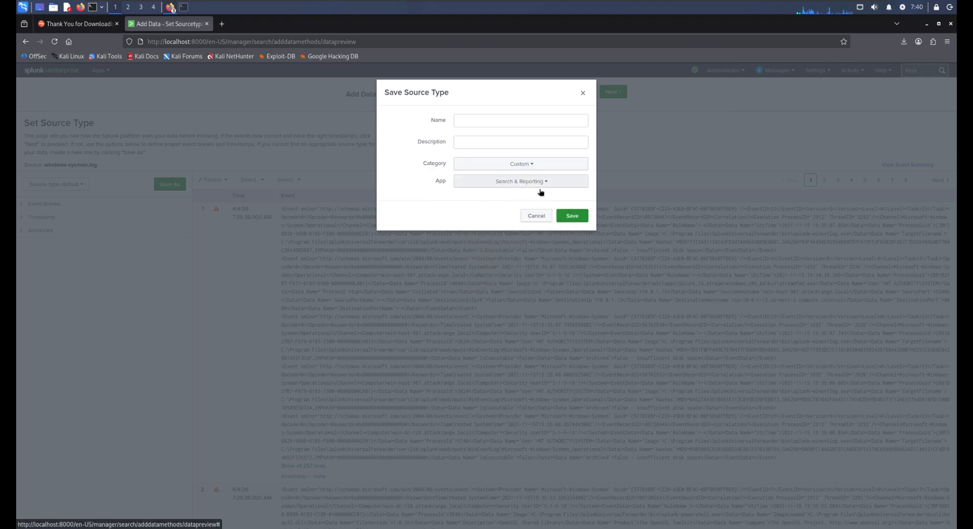
{"action": "left_click", "coordinate": [523, 127]}
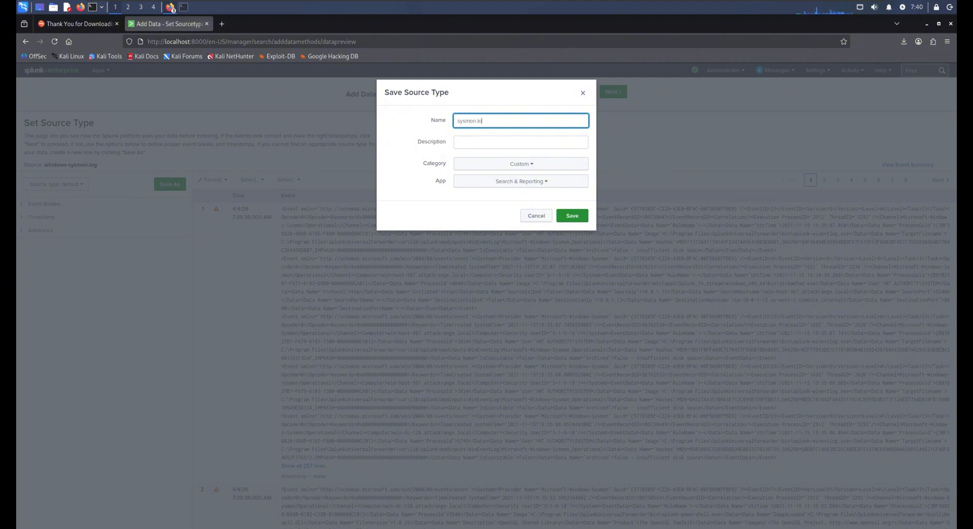
{"action": "left_click", "coordinate": [522, 146]}
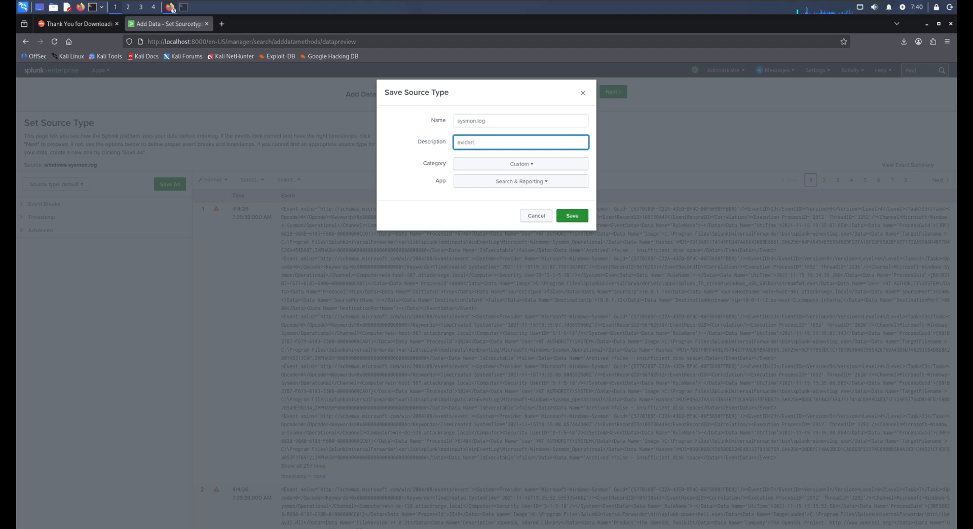
{"action": "left_click", "coordinate": [538, 164]}
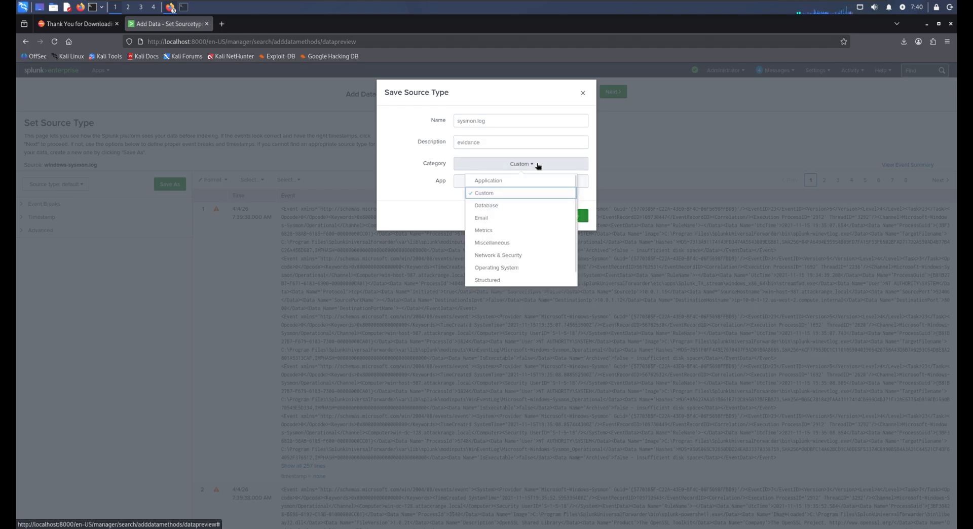
{"action": "left_click", "coordinate": [506, 268]}
{"action": "left_click", "coordinate": [550, 164]}
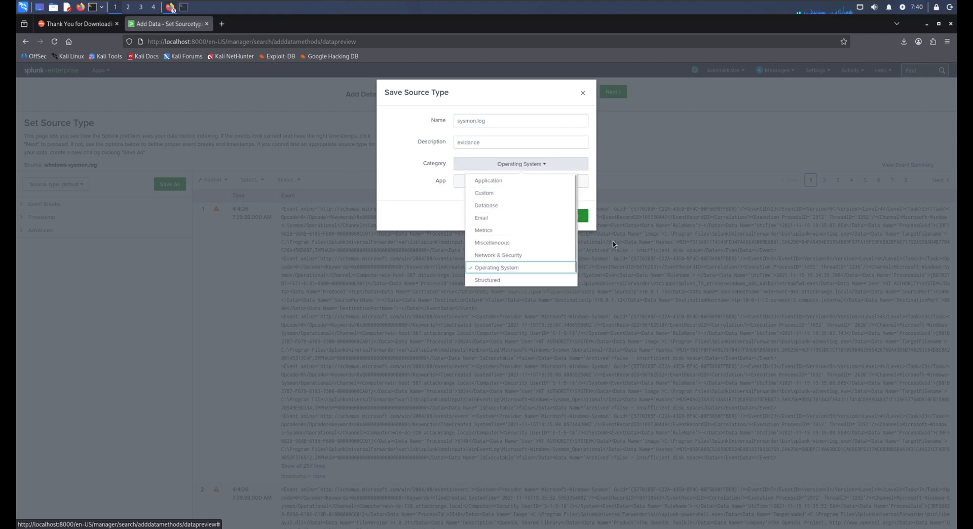
{"action": "left_click", "coordinate": [588, 199]}
{"action": "left_click", "coordinate": [580, 216]}
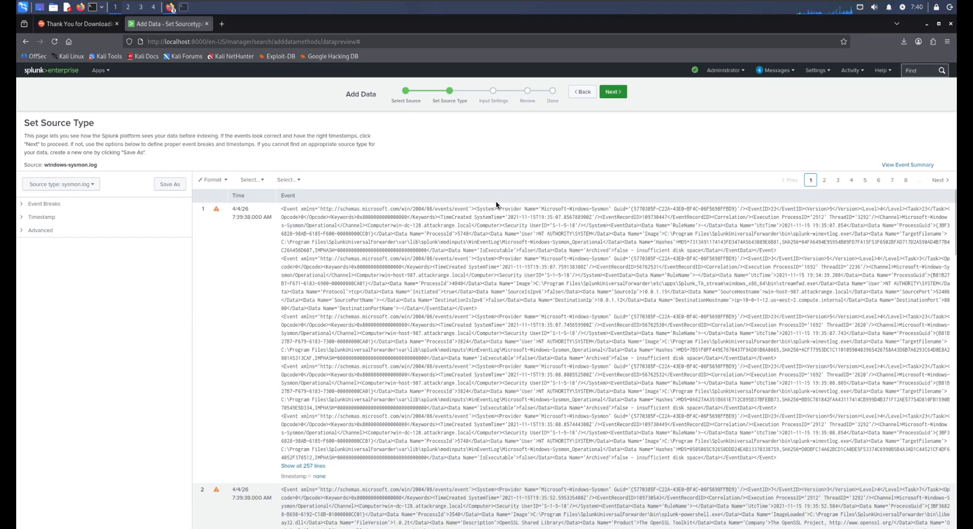
Step: Proceed to the input settings, set the destination index to main, and continue to the review
{"action": "left_click", "coordinate": [613, 92]}
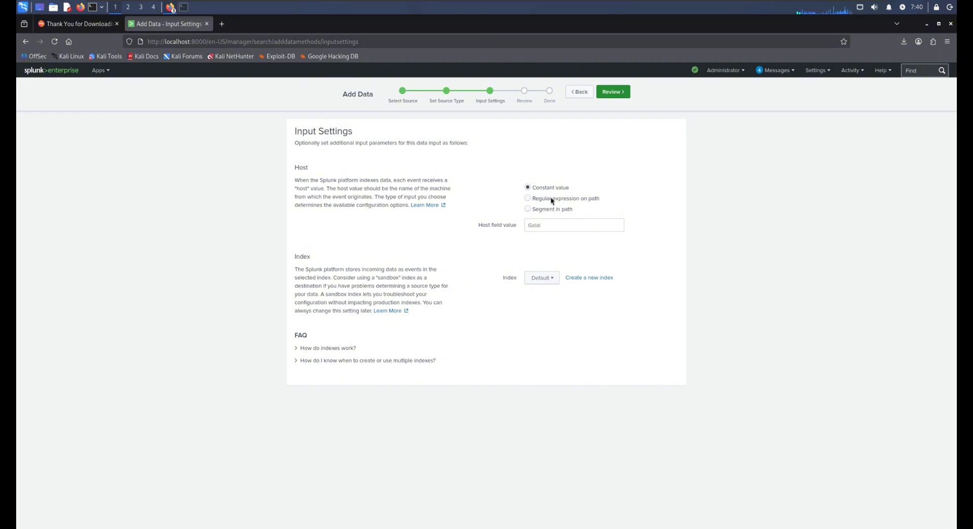
{"action": "left_click", "coordinate": [543, 280]}
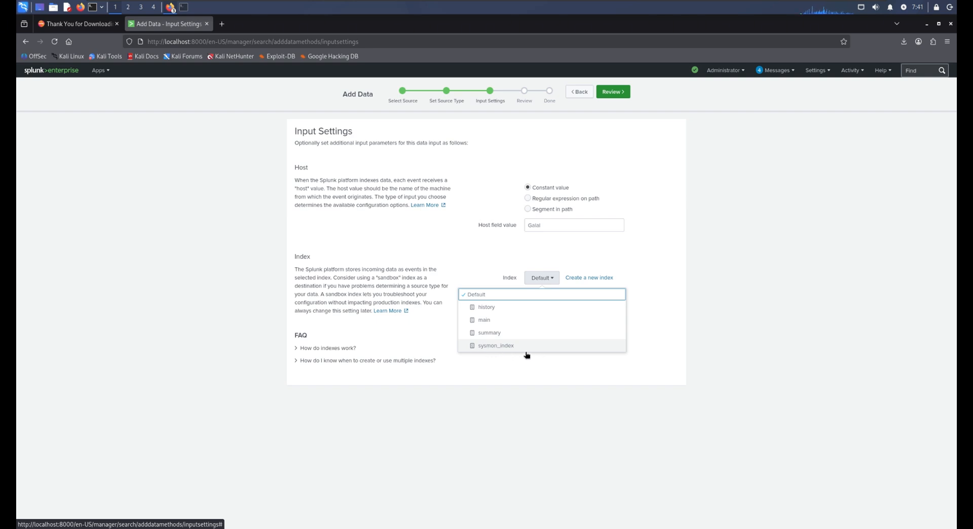
{"action": "left_click", "coordinate": [558, 277]}
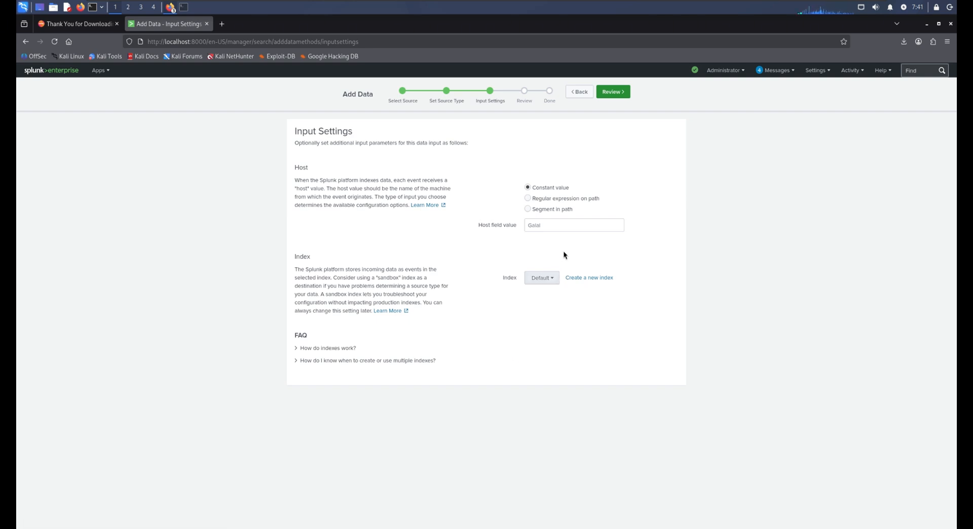
{"action": "left_click", "coordinate": [554, 278]}
{"action": "left_click", "coordinate": [499, 322]}
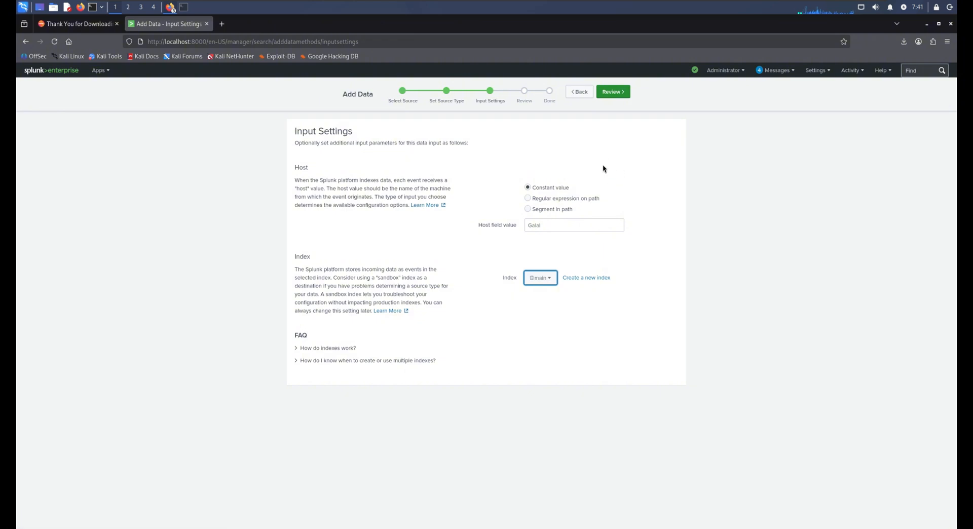
{"action": "left_click", "coordinate": [625, 96]}
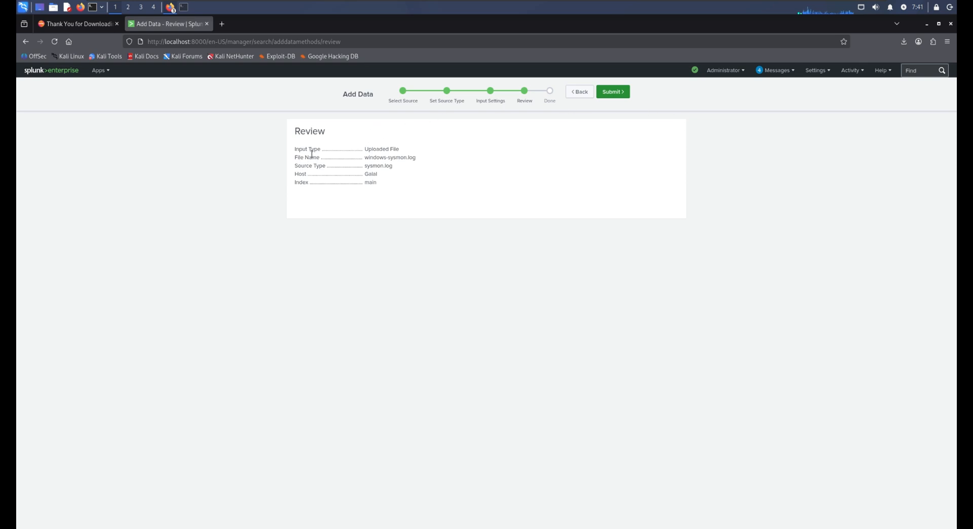
Step: Check the summary of the windows-sysmon.log upload and submit it
{"action": "left_click_drag", "start_coordinate": [296, 151], "coordinate": [406, 184]}
{"action": "left_click", "coordinate": [454, 200]}
{"action": "left_click", "coordinate": [613, 95]}
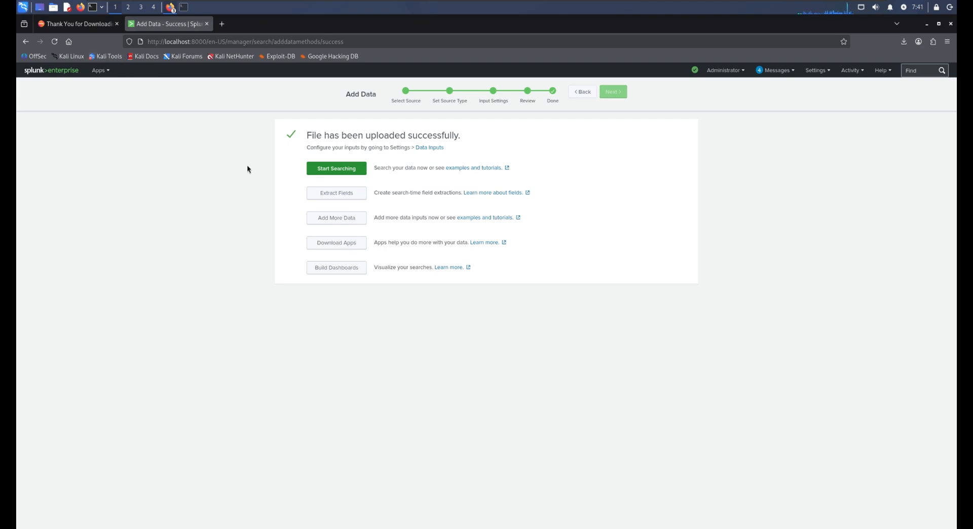
Step: Start searching the uploaded data and run the query index=sysmon_index "EventID>3<" over all time
{"action": "left_click", "coordinate": [364, 172]}
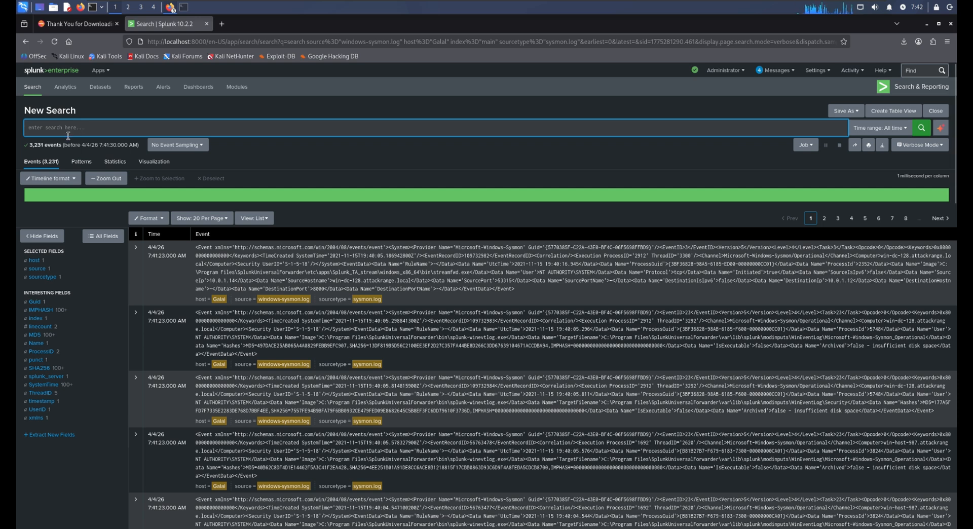
{"action": "type", "text": "index=sysmon_index \"EventID>3<\""}
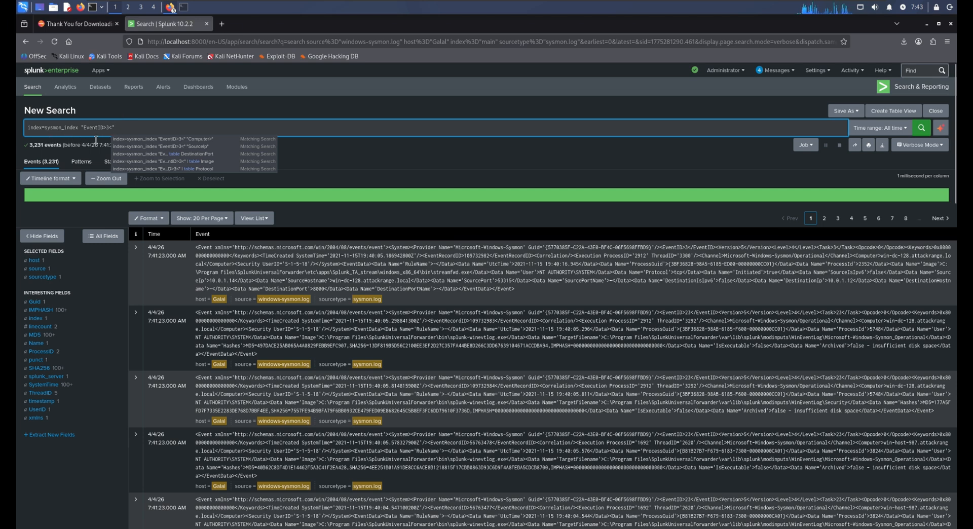
{"action": "left_click", "coordinate": [922, 129]}
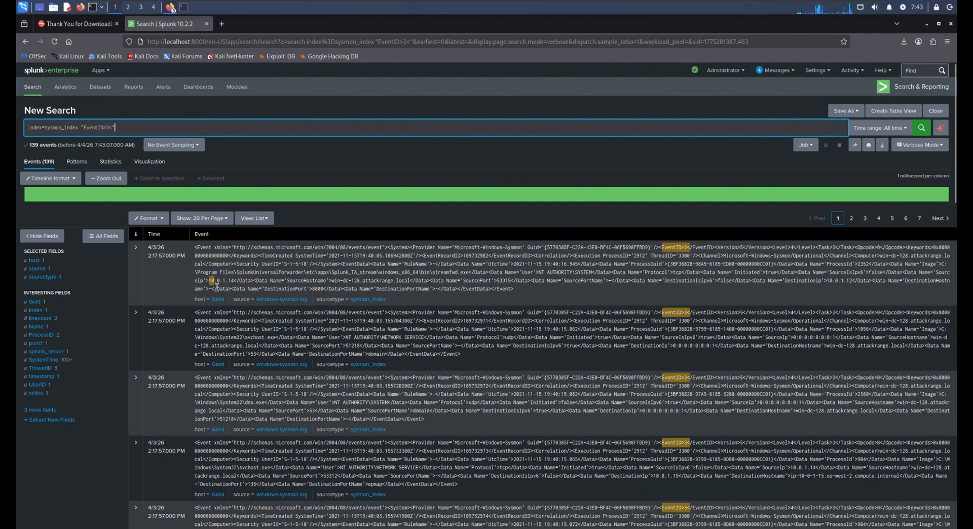
Step: Highlight the source and destination IP addresses in the first network connection event
{"action": "left_click_drag", "start_coordinate": [211, 280], "coordinate": [232, 281]}
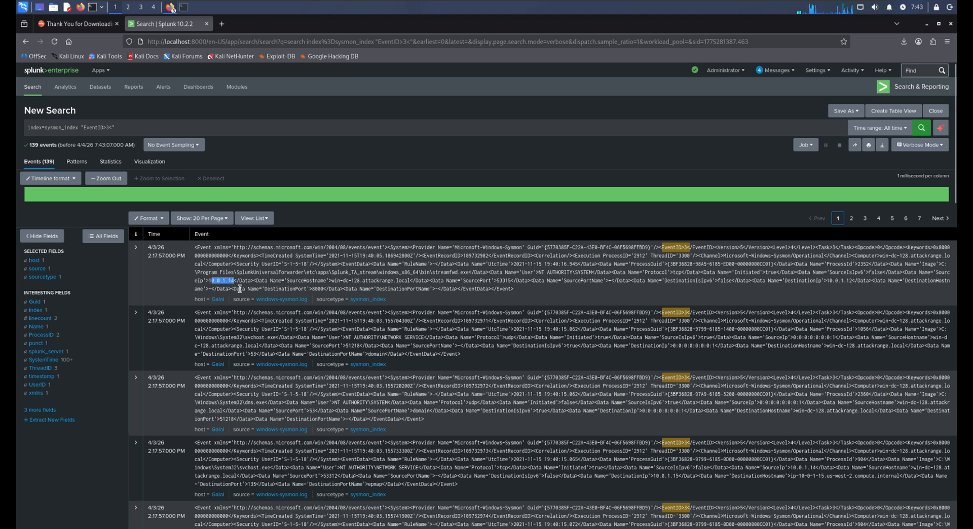
{"action": "left_click_drag", "start_coordinate": [829, 282], "coordinate": [859, 288]}
{"action": "left_click", "coordinate": [857, 289]}
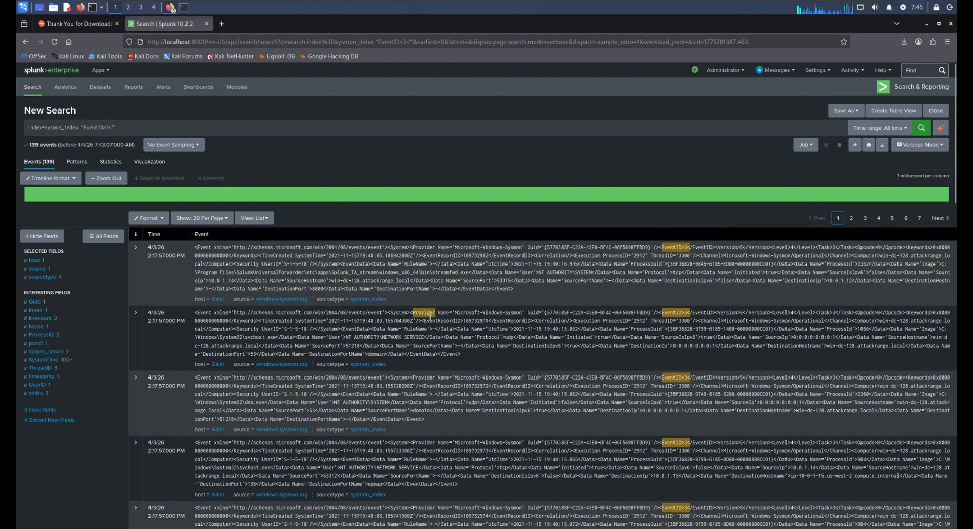
Step: Highlight the destination ports in the second, first and fourth events, plus the computer name in the first event
{"action": "double_click", "coordinate": [253, 353]}
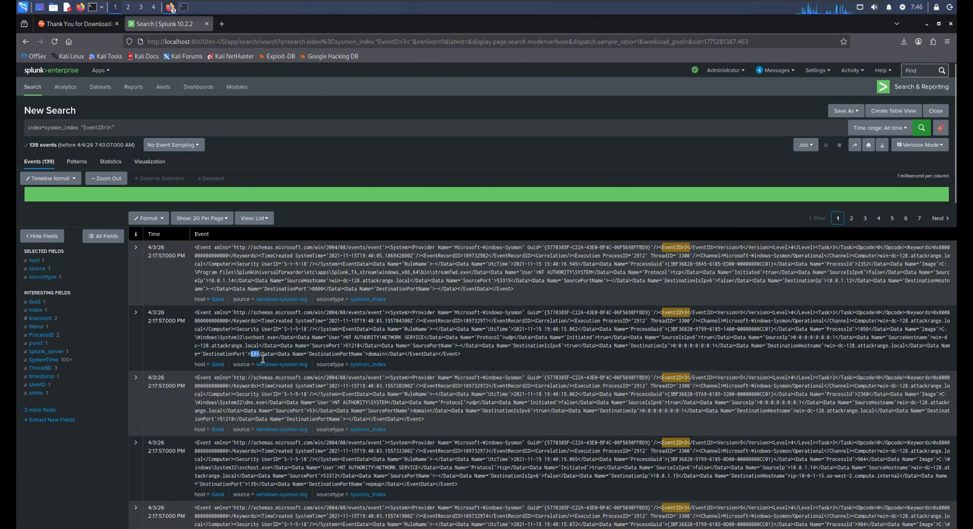
{"action": "left_click_drag", "start_coordinate": [317, 291], "coordinate": [327, 289]}
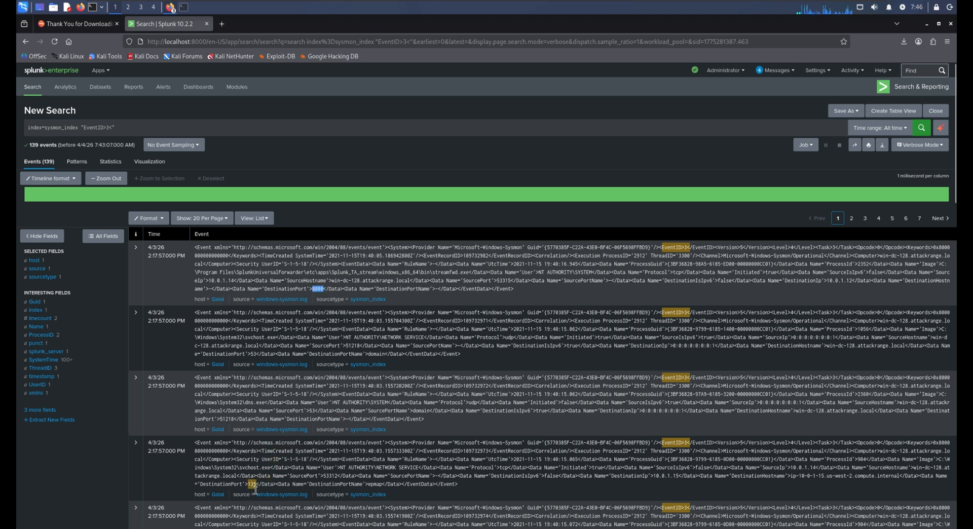
{"action": "left_click_drag", "start_coordinate": [252, 485], "coordinate": [260, 490]}
{"action": "scroll", "coordinate": [259, 490], "scroll_direction": "down", "scroll_amount": 6}
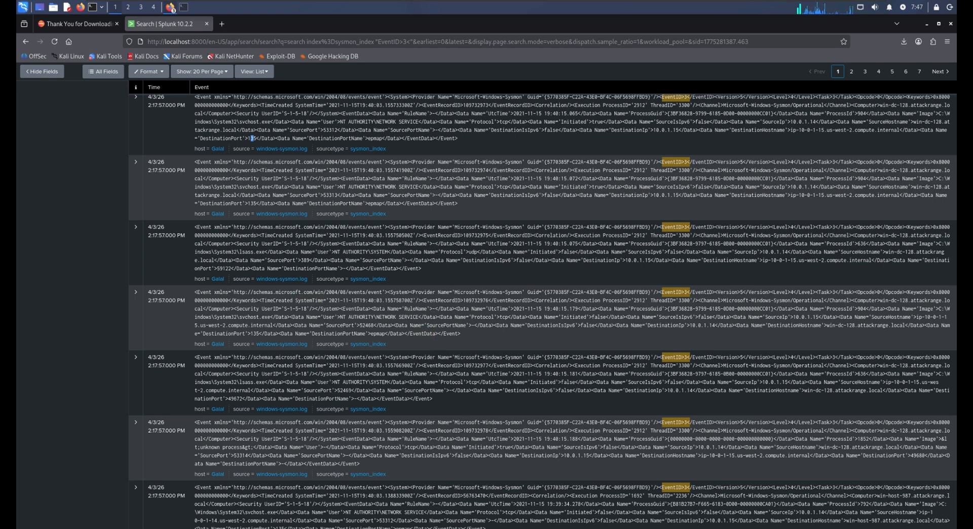
{"action": "scroll", "coordinate": [252, 138], "scroll_direction": "up", "scroll_amount": 6}
{"action": "left_click_drag", "start_coordinate": [881, 259], "coordinate": [949, 264]}
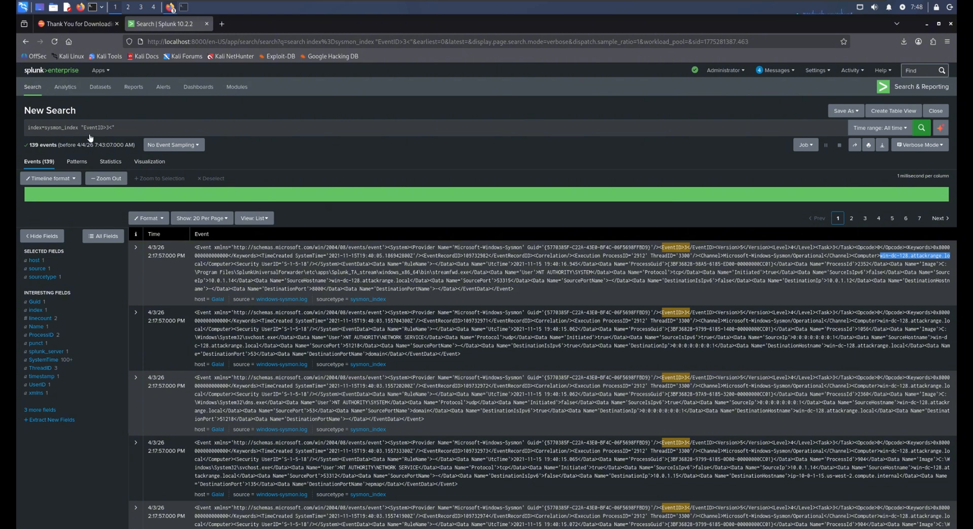
Step: Replace the query with index=sysmon_index "EventID>3<" | table Image, run it, and view the matching events
{"action": "left_click", "coordinate": [146, 131]}
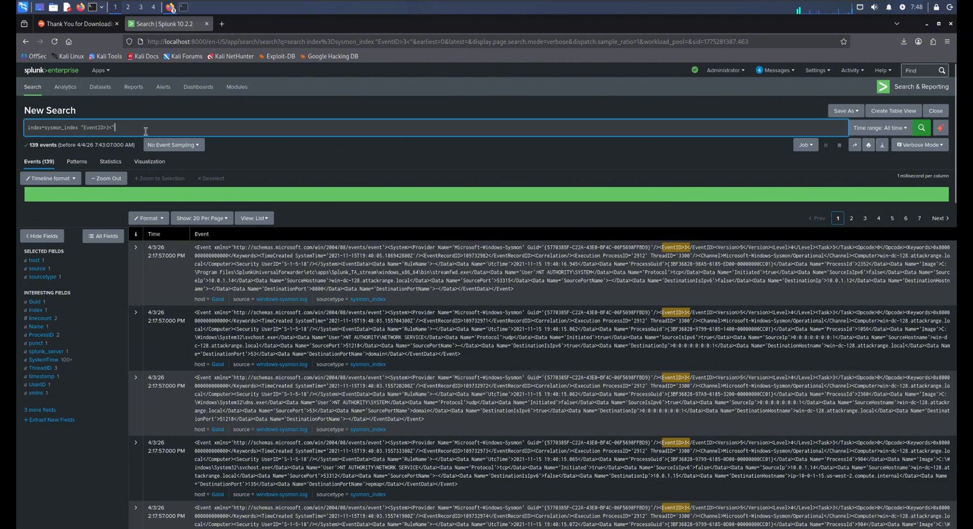
{"action": "key", "text": "BackSpace"}
{"action": "key", "text": "BackSpace"}
{"action": "key", "text": "BackSpace"}
{"action": "key", "text": "BackSpace"}
{"action": "key", "text": "BackSpace"}
{"action": "key", "text": "BackSpace"}
{"action": "key", "text": "BackSpace"}
{"action": "key", "text": "BackSpace"}
{"action": "key", "text": "BackSpace"}
{"action": "key", "text": "BackSpace"}
{"action": "key", "text": "BackSpace"}
{"action": "key", "text": "BackSpace"}
{"action": "key", "text": "BackSpace"}
{"action": "key", "text": "BackSpace"}
{"action": "key", "text": "BackSpace"}
{"action": "key", "text": "BackSpace"}
{"action": "key", "text": "BackSpace"}
{"action": "key", "text": "BackSpace"}
{"action": "key", "text": "BackSpace"}
{"action": "key", "text": "BackSpace"}
{"action": "key", "text": "BackSpace"}
{"action": "key", "text": "BackSpace"}
{"action": "key", "text": "BackSpace"}
{"action": "key", "text": "BackSpace"}
{"action": "key", "text": "BackSpace"}
{"action": "key", "text": "BackSpace"}
{"action": "key", "text": "BackSpace"}
{"action": "key", "text": "BackSpace"}
{"action": "key", "text": "BackSpace"}
{"action": "key", "text": "BackSpace"}
{"action": "key", "text": "BackSpace"}
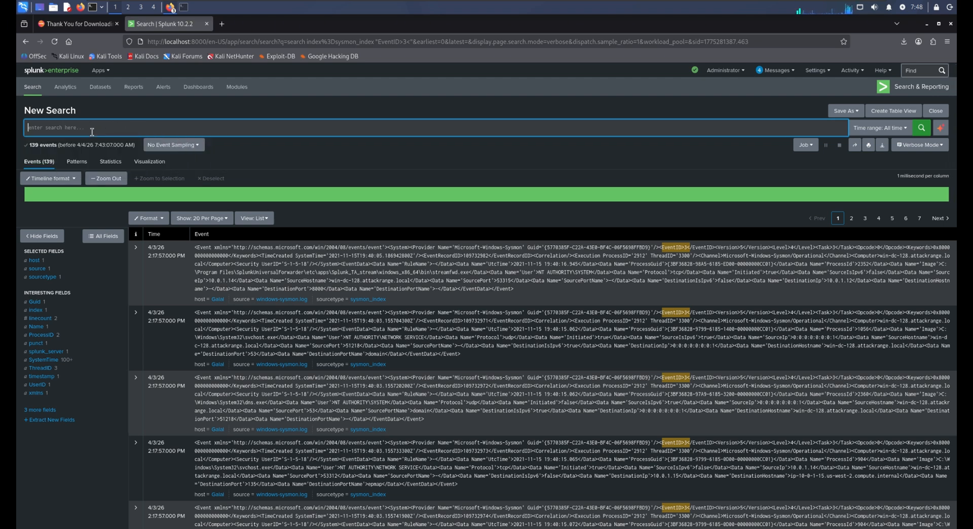
{"action": "type", "text": "index=sysmon_index \"EventID>3<\" | table Image"}
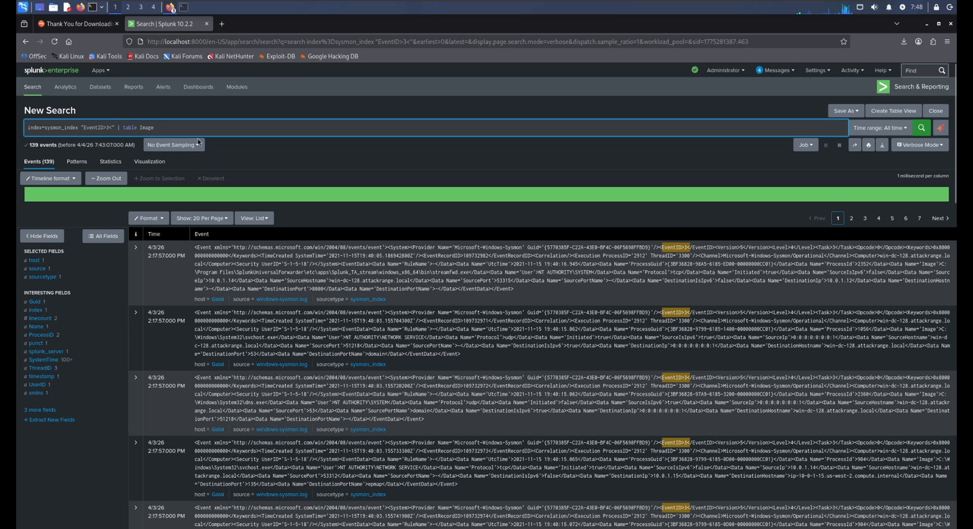
{"action": "left_click", "coordinate": [922, 129]}
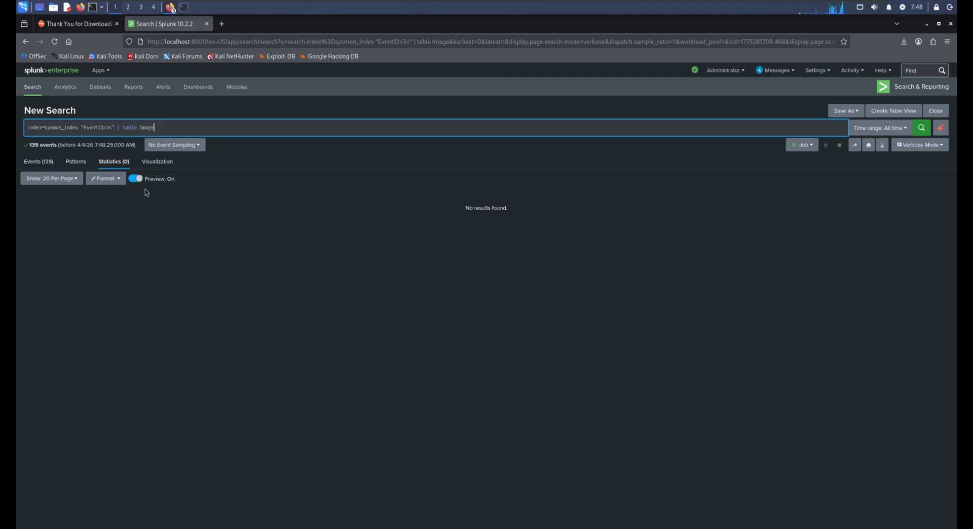
{"action": "left_click", "coordinate": [39, 161]}
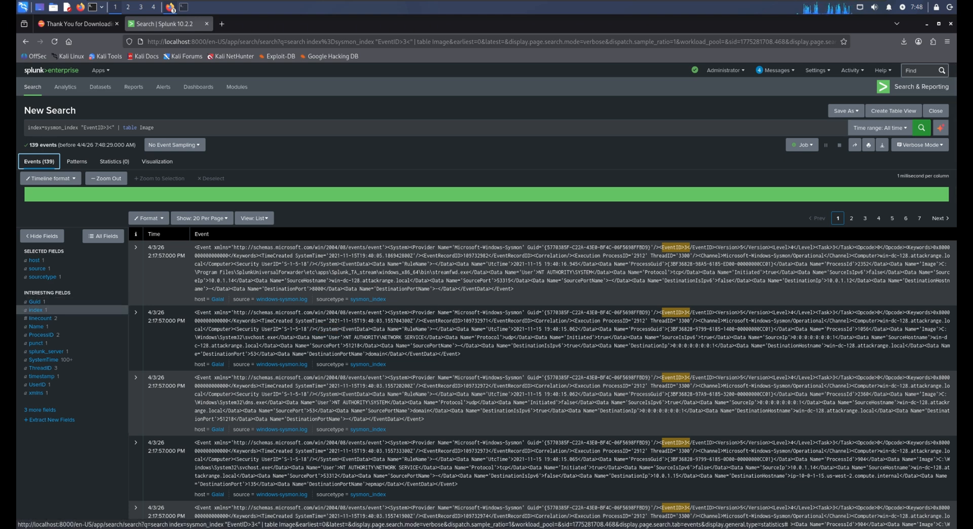
Step: Change the query to index=sysmon_index "EventID>3<" | table DestinationPort and run it
{"action": "left_click", "coordinate": [171, 133]}
{"action": "key", "text": "BackSpace"}
{"action": "key", "text": "BackSpace"}
{"action": "key", "text": "BackSpace"}
{"action": "key", "text": "BackSpace"}
{"action": "key", "text": "BackSpace"}
{"action": "key", "text": "BackSpace"}
{"action": "key", "text": "BackSpace"}
{"action": "key", "text": "BackSpace"}
{"action": "key", "text": "BackSpace"}
{"action": "key", "text": "BackSpace"}
{"action": "key", "text": "BackSpace"}
{"action": "key", "text": "BackSpace"}
{"action": "key", "text": "BackSpace"}
{"action": "key", "text": "BackSpace"}
{"action": "key", "text": "BackSpace"}
{"action": "key", "text": "BackSpace"}
{"action": "key", "text": "BackSpace"}
{"action": "key", "text": "BackSpace"}
{"action": "key", "text": "BackSpace"}
{"action": "key", "text": "BackSpace"}
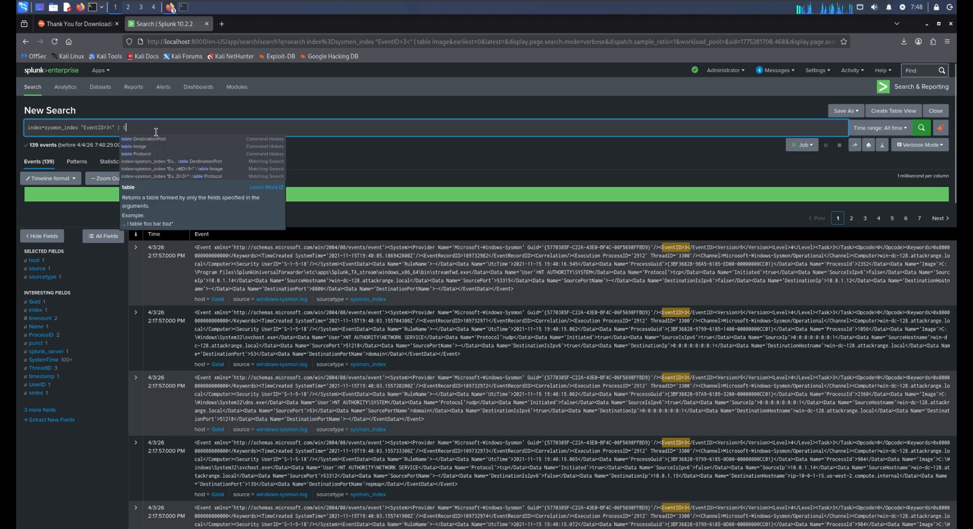
{"action": "key", "text": "BackSpace"}
{"action": "key", "text": "BackSpace"}
{"action": "key", "text": "BackSpace"}
{"action": "key", "text": "BackSpace"}
{"action": "key", "text": "BackSpace"}
{"action": "key", "text": "BackSpace"}
{"action": "key", "text": "BackSpace"}
{"action": "key", "text": "BackSpace"}
{"action": "key", "text": "BackSpace"}
{"action": "key", "text": "BackSpace"}
{"action": "key", "text": "BackSpace"}
{"action": "key", "text": "BackSpace"}
{"action": "key", "text": "BackSpace"}
{"action": "key", "text": "BackSpace"}
{"action": "key", "text": "BackSpace"}
{"action": "key", "text": "BackSpace"}
{"action": "key", "text": "BackSpace"}
{"action": "key", "text": "BackSpace"}
{"action": "key", "text": "BackSpace"}
{"action": "key", "text": "BackSpace"}
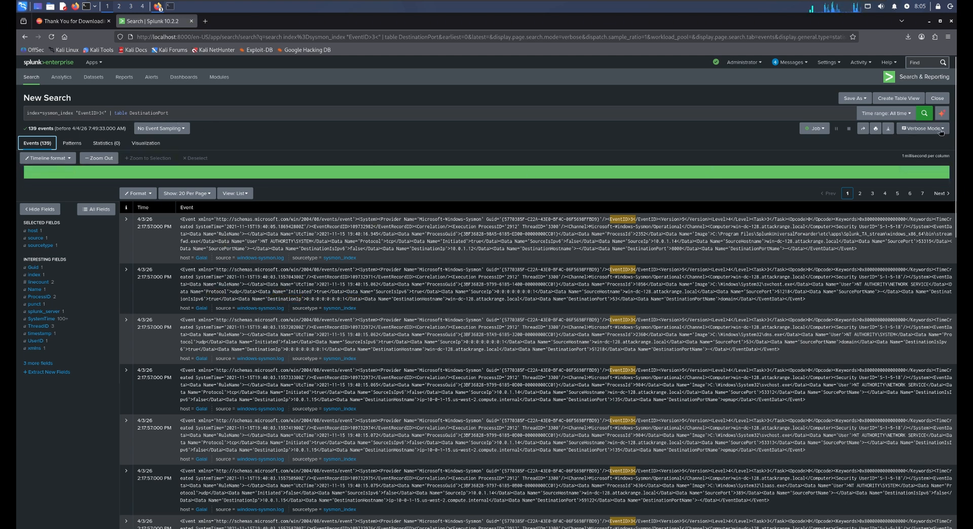
{"action": "left_click", "coordinate": [925, 114]}
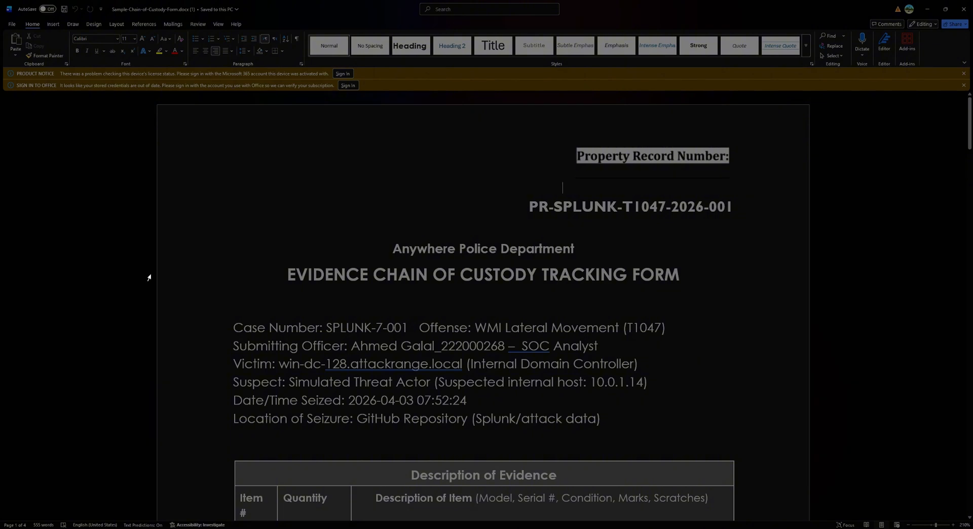
Step: Review the Description of Evidence table in the chain of custody form open in Word
{"action": "scroll", "coordinate": [424, 363], "scroll_direction": "down", "scroll_amount": 5}
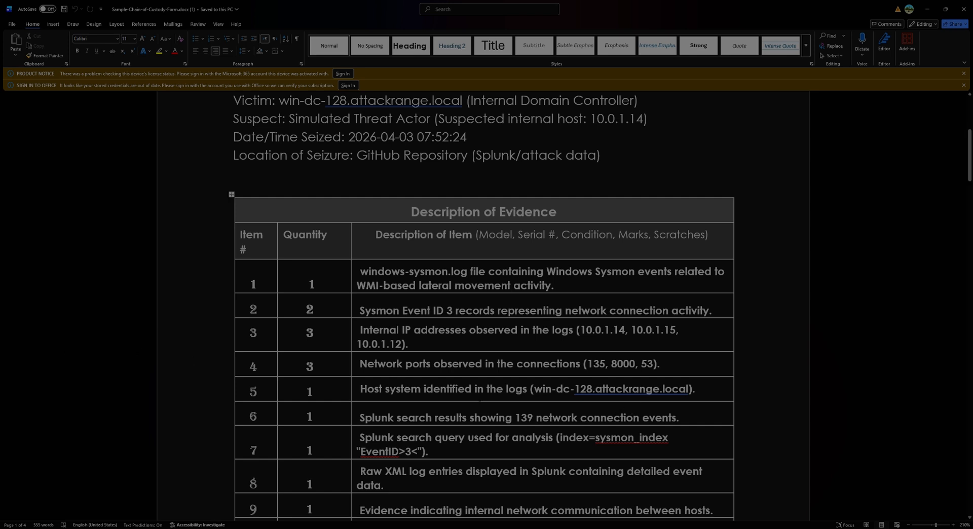
{"action": "scroll", "coordinate": [449, 408], "scroll_direction": "down", "scroll_amount": 1}
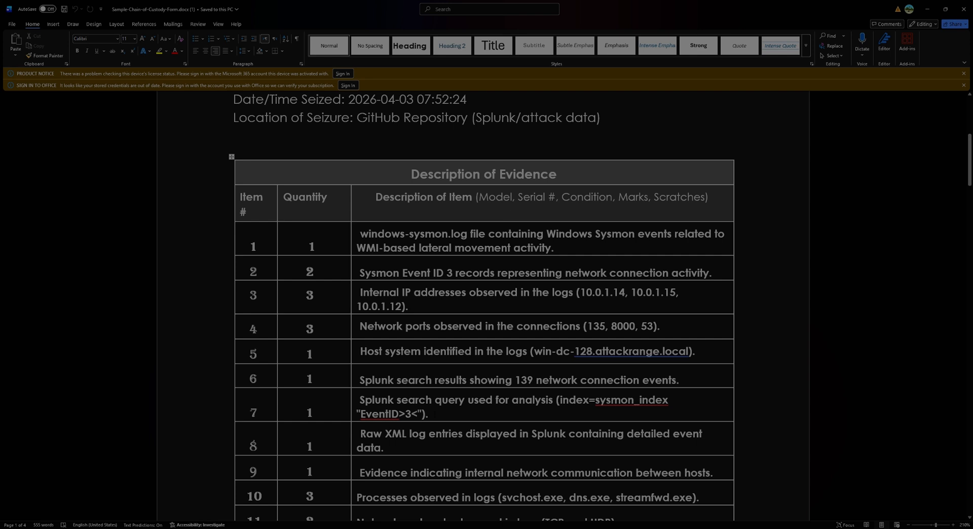
{"action": "scroll", "coordinate": [434, 415], "scroll_direction": "down", "scroll_amount": 1}
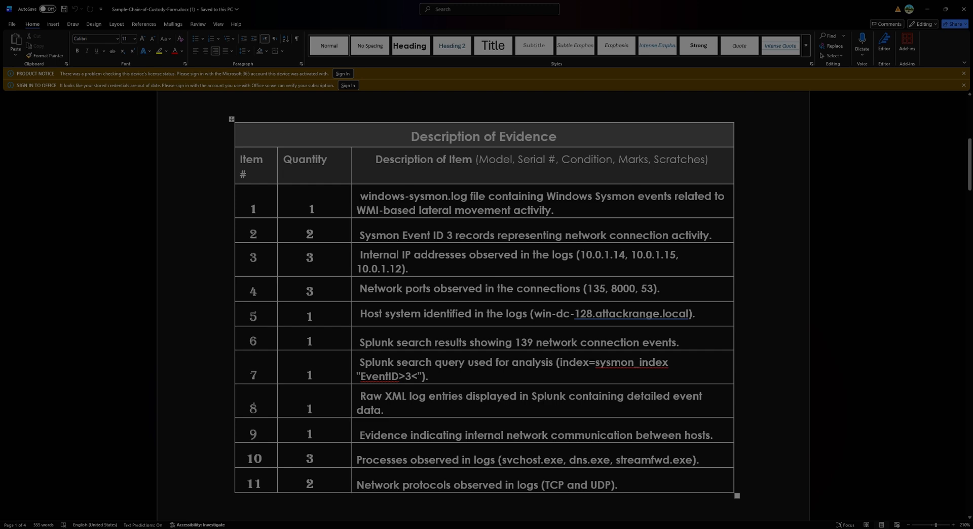
Step: Review the Chain of Custody table's transfer entries, from the repository download through the Splunk analysis, and continue to the Final Disposal Authority section
{"action": "scroll", "coordinate": [503, 288], "scroll_direction": "down", "scroll_amount": 5}
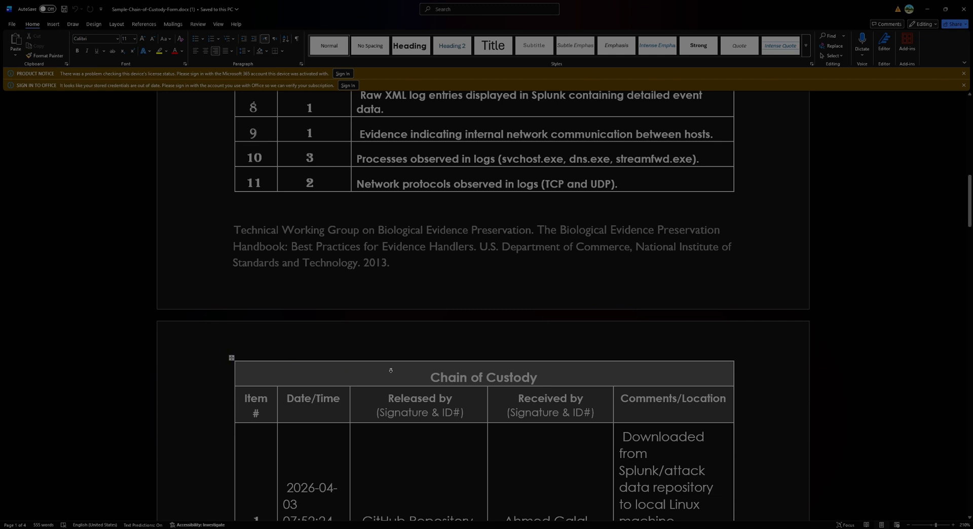
{"action": "scroll", "coordinate": [389, 369], "scroll_direction": "down", "scroll_amount": 3}
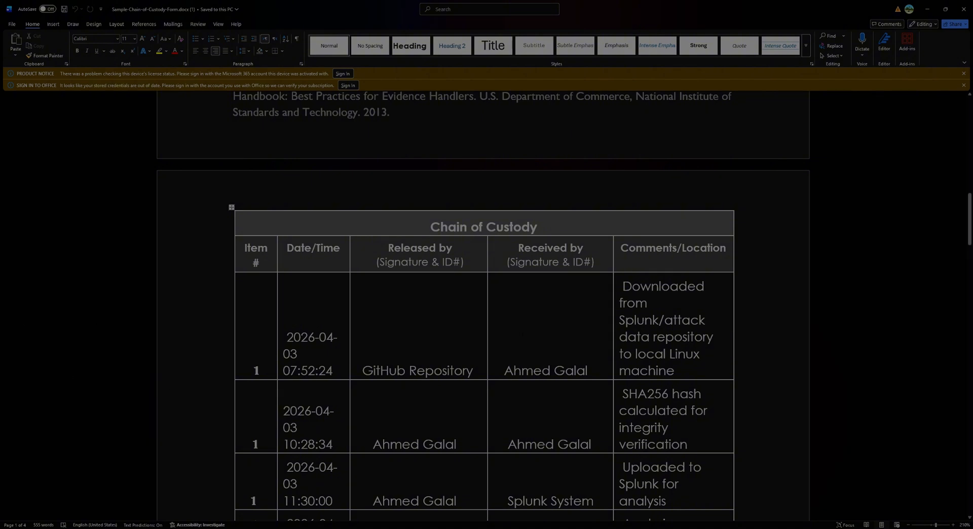
{"action": "scroll", "coordinate": [414, 415], "scroll_direction": "down", "scroll_amount": 2}
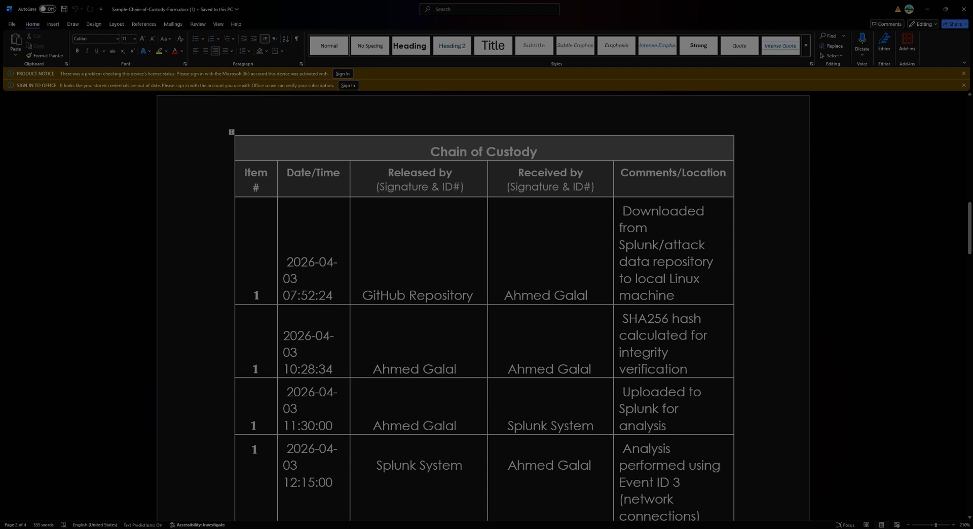
{"action": "scroll", "coordinate": [494, 392], "scroll_direction": "down", "scroll_amount": 10}
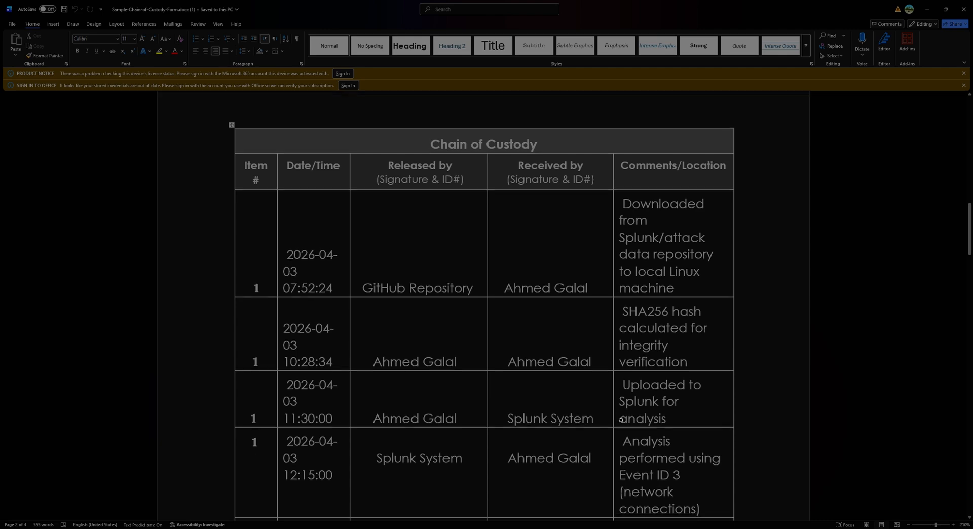
{"action": "scroll", "coordinate": [485, 304], "scroll_direction": "up", "scroll_amount": 9}
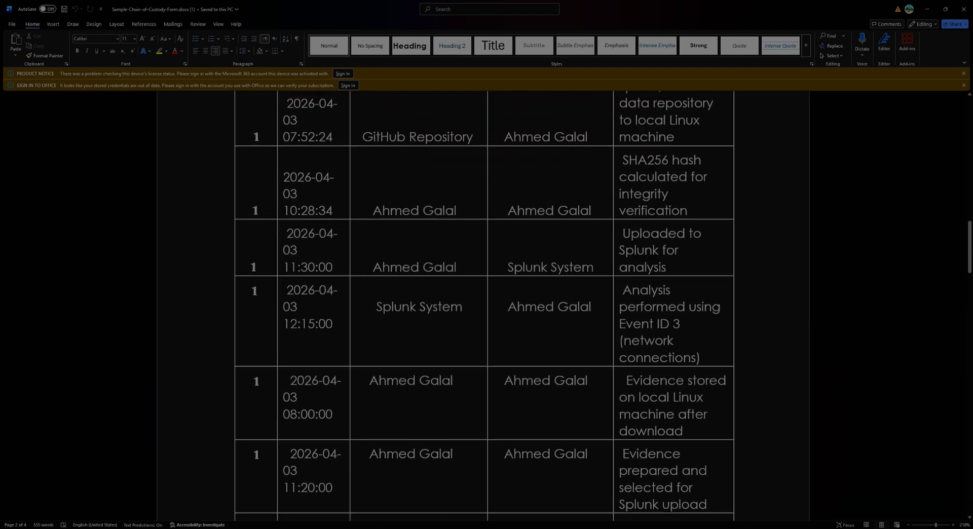
{"action": "scroll", "coordinate": [485, 304], "scroll_direction": "down", "scroll_amount": 3}
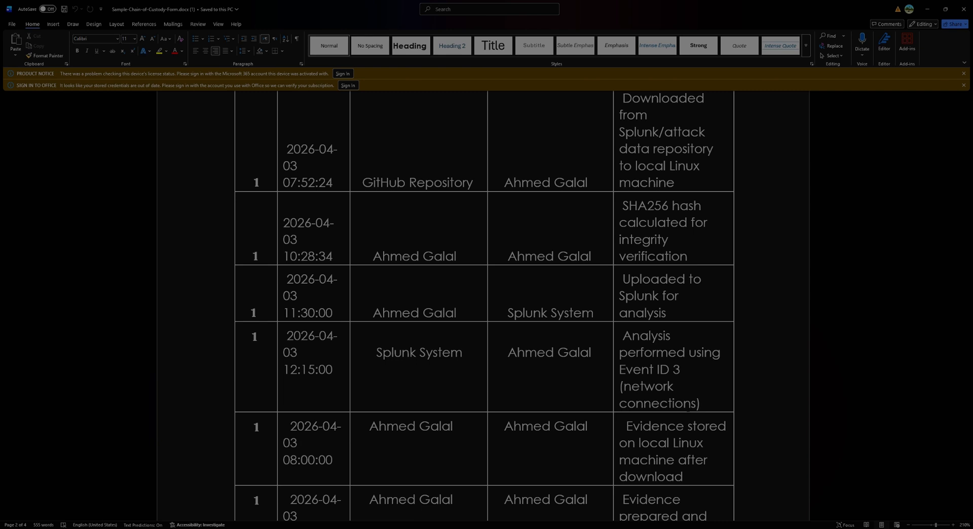
{"action": "scroll", "coordinate": [484, 304], "scroll_direction": "down", "scroll_amount": 2}
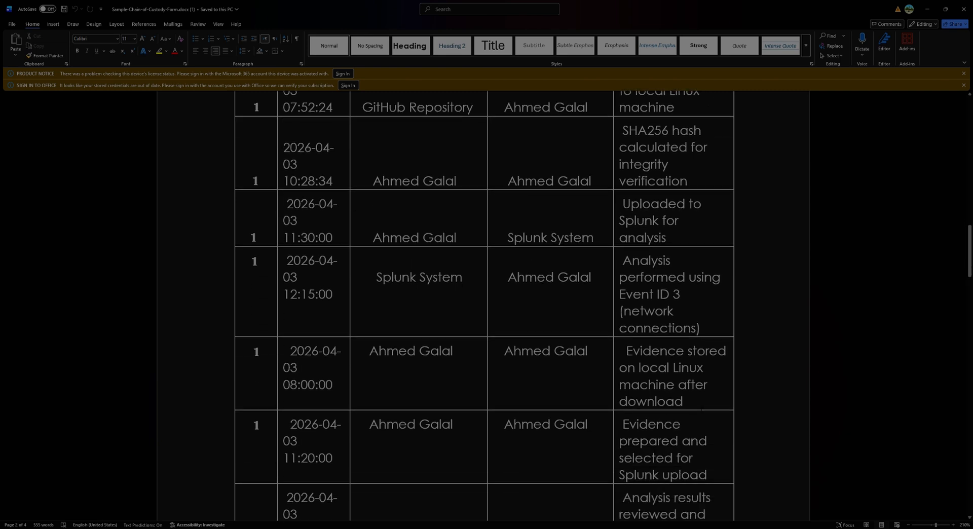
{"action": "scroll", "coordinate": [734, 430], "scroll_direction": "down", "scroll_amount": 3}
{"action": "scroll", "coordinate": [734, 502], "scroll_direction": "up", "scroll_amount": 6}
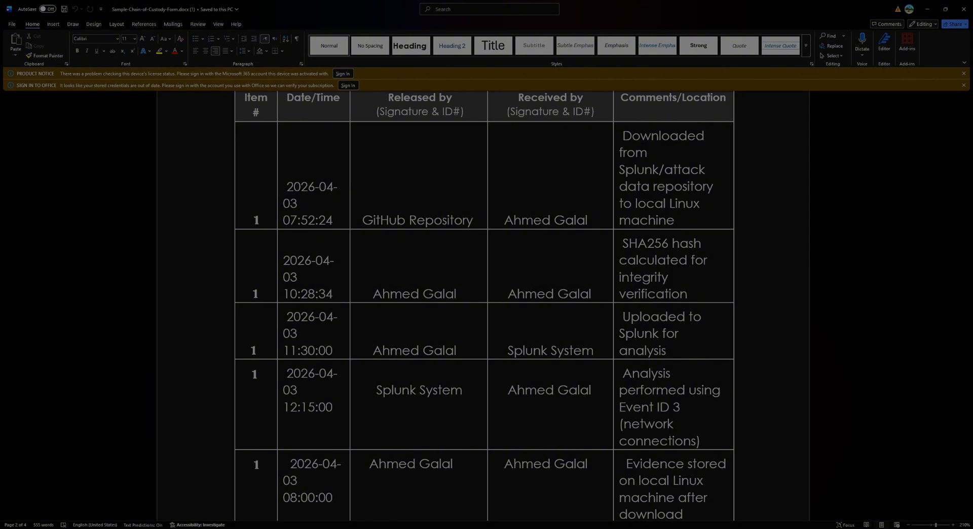
{"action": "scroll", "coordinate": [203, 252], "scroll_direction": "down", "scroll_amount": 20}
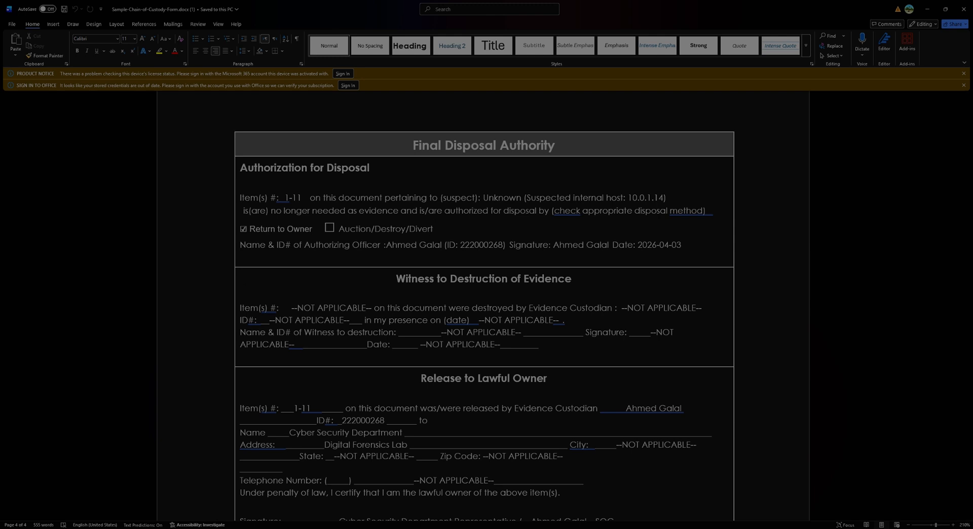
Step: Return to the start of the form and highlight the SPLUNK and T1047 parts of the property record number
{"action": "scroll", "coordinate": [484, 304], "scroll_direction": "up", "scroll_amount": 15}
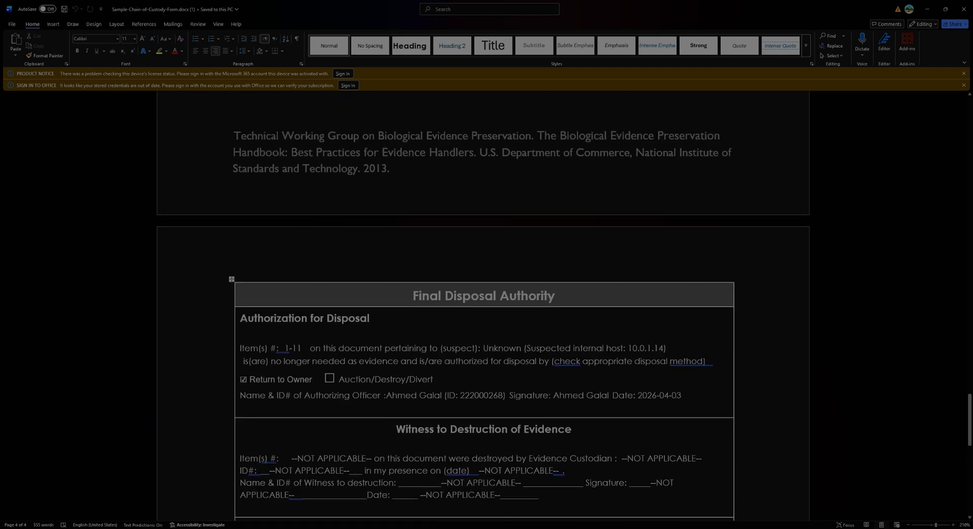
{"action": "scroll", "coordinate": [464, 391], "scroll_direction": "up", "scroll_amount": 15}
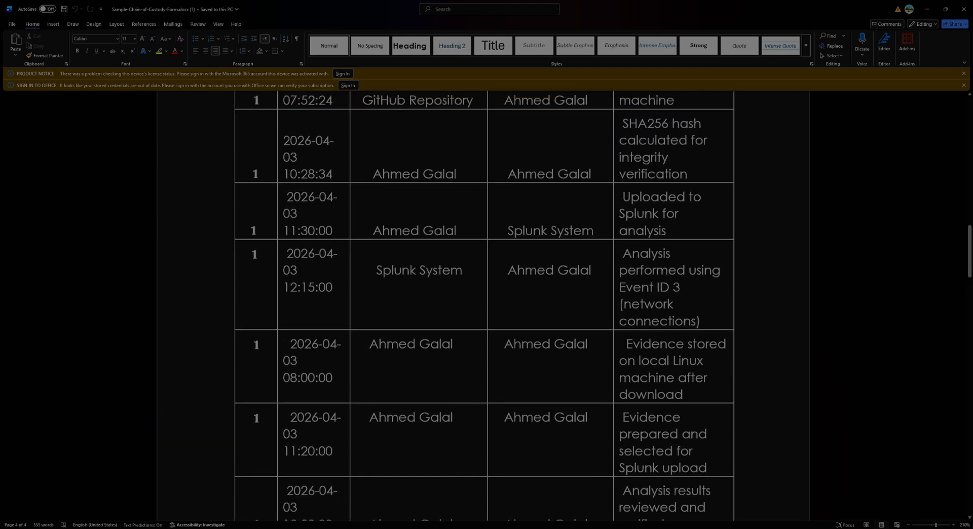
{"action": "scroll", "coordinate": [464, 392], "scroll_direction": "up", "scroll_amount": 8}
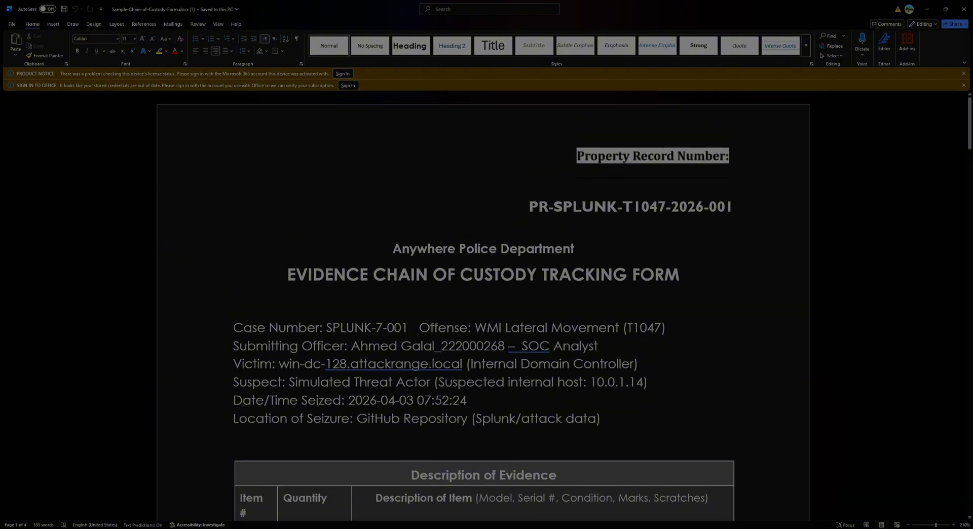
{"action": "left_click", "coordinate": [525, 207]}
{"action": "left_click_drag", "start_coordinate": [554, 207], "coordinate": [622, 207]}
{"action": "left_click", "coordinate": [622, 207]}
{"action": "left_click_drag", "start_coordinate": [628, 208], "coordinate": [666, 212]}
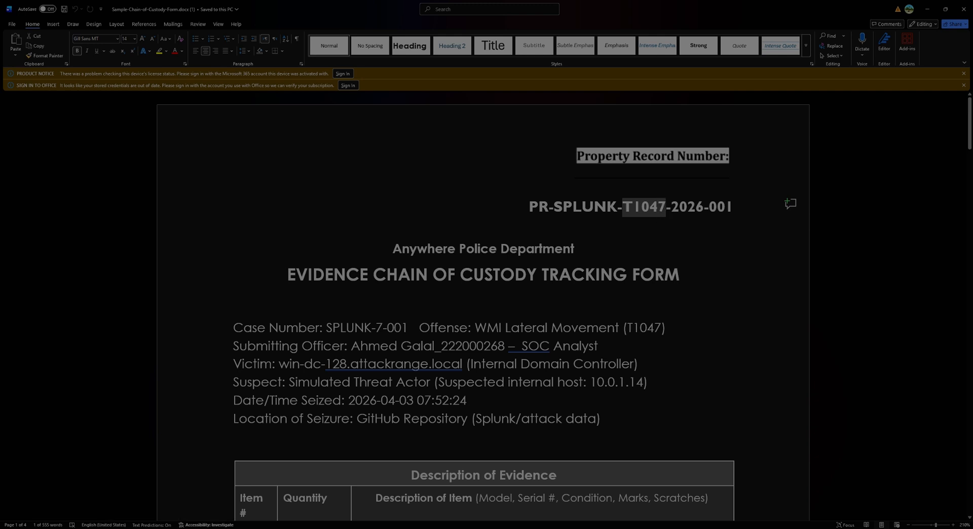
{"action": "left_click", "coordinate": [650, 207]}
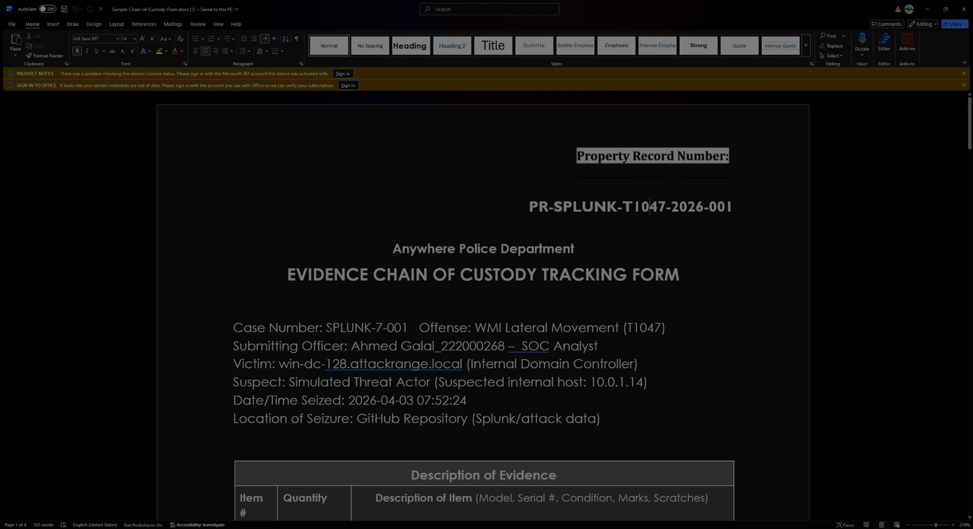
Step: Highlight the case number in the form's case details
{"action": "left_click_drag", "start_coordinate": [326, 327], "coordinate": [419, 327]}
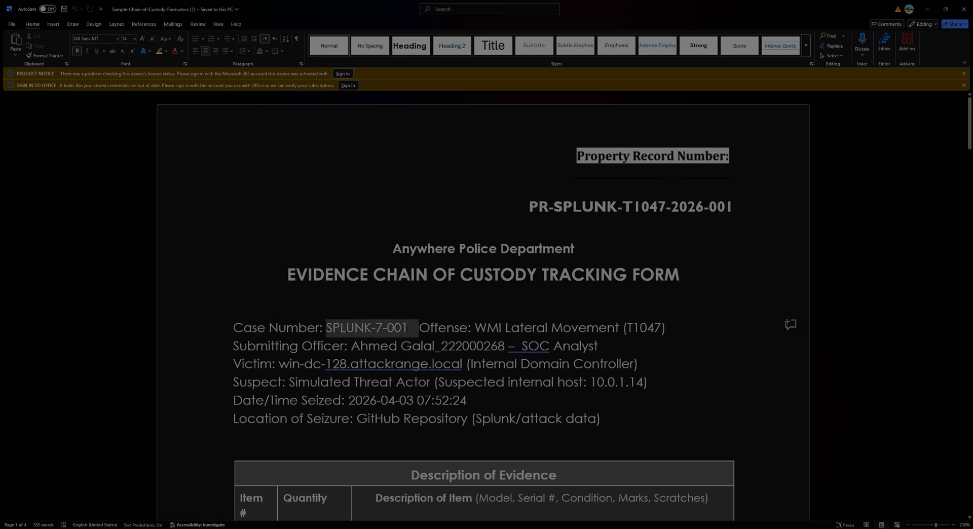
{"action": "left_click", "coordinate": [232, 311]}
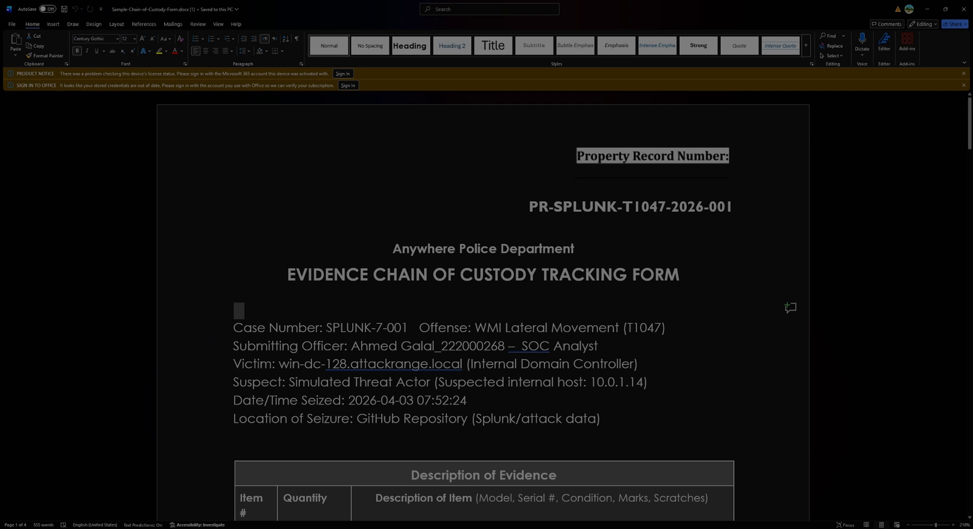
{"action": "left_click_drag", "start_coordinate": [326, 328], "coordinate": [408, 331]}
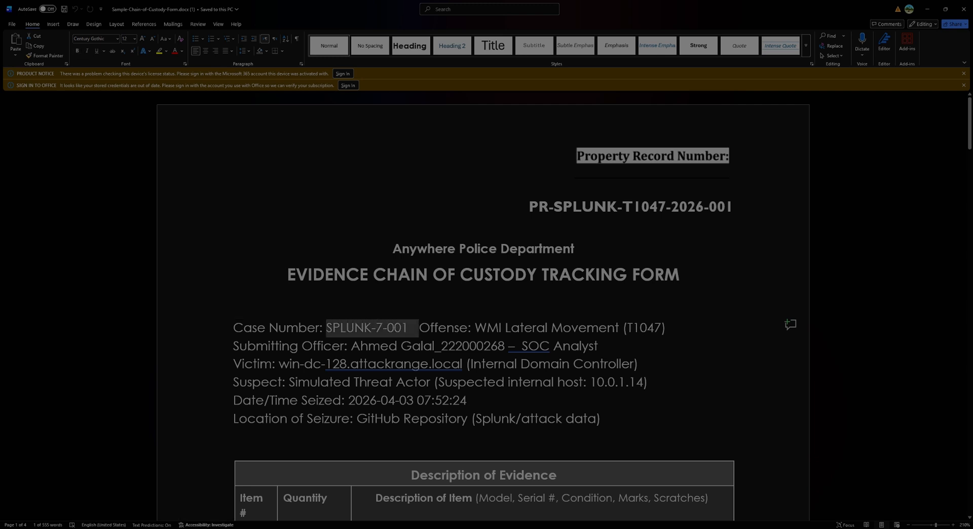
{"action": "left_click", "coordinate": [217, 294]}
{"action": "left_click", "coordinate": [142, 313]}
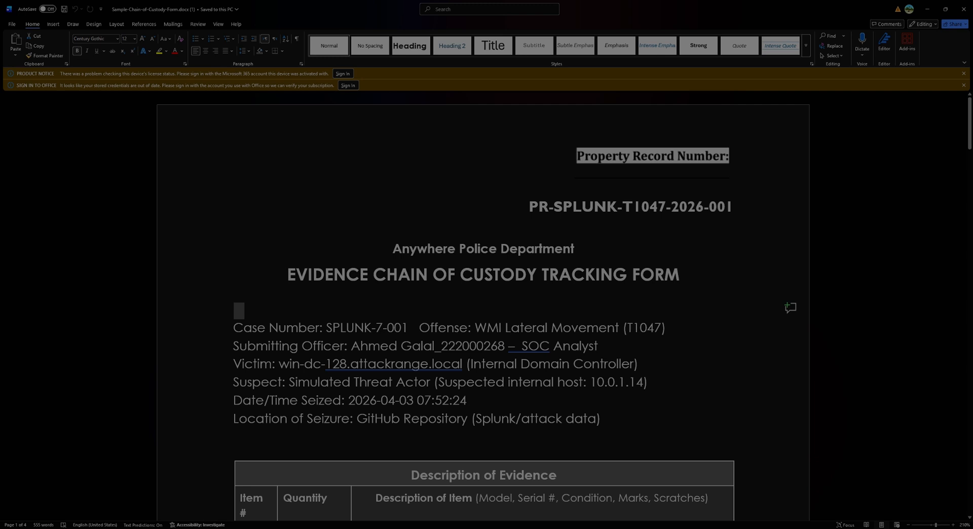
Step: Highlight the submitting officer's SOC Analyst role and the victim host name in the case details
{"action": "left_click_drag", "start_coordinate": [522, 346], "coordinate": [598, 346]}
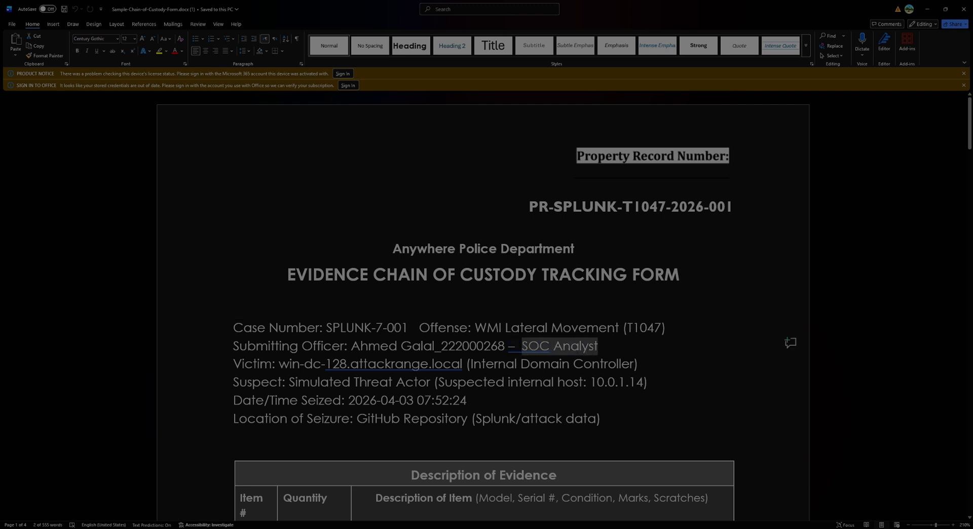
{"action": "left_click", "coordinate": [599, 346]}
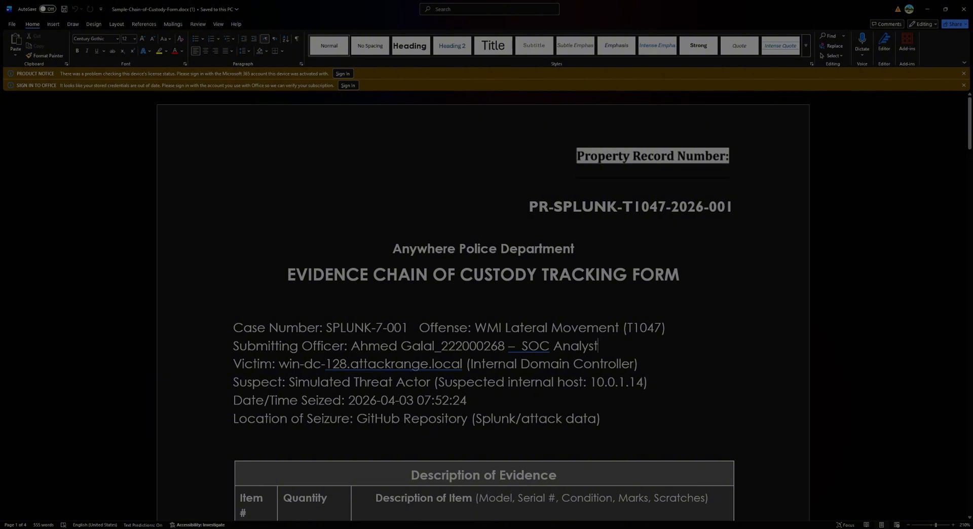
{"action": "left_click_drag", "start_coordinate": [280, 364], "coordinate": [449, 368]}
Step: Highlight the Suspect line and its internal host IP 10.0.1.14, plus the Date/Time Seized line
{"action": "left_click", "coordinate": [219, 385]}
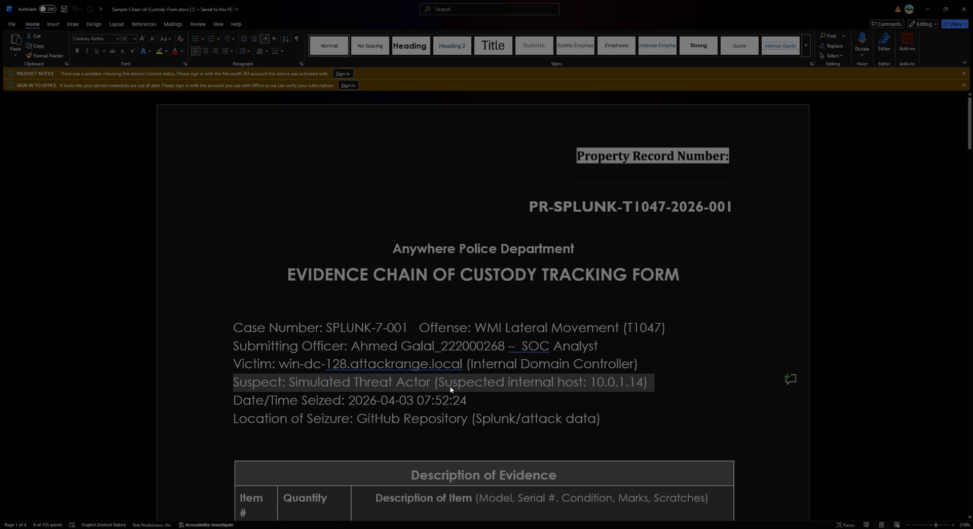
{"action": "left_click", "coordinate": [593, 386]}
{"action": "key", "text": "shift+Right"}
{"action": "key", "text": "shift+Right"}
{"action": "key", "text": "shift+Right"}
{"action": "key", "text": "shift+Right"}
{"action": "key", "text": "shift+Right"}
{"action": "key", "text": "shift+Right"}
{"action": "key", "text": "shift+Right"}
{"action": "key", "text": "shift+Right"}
{"action": "key", "text": "shift+Right"}
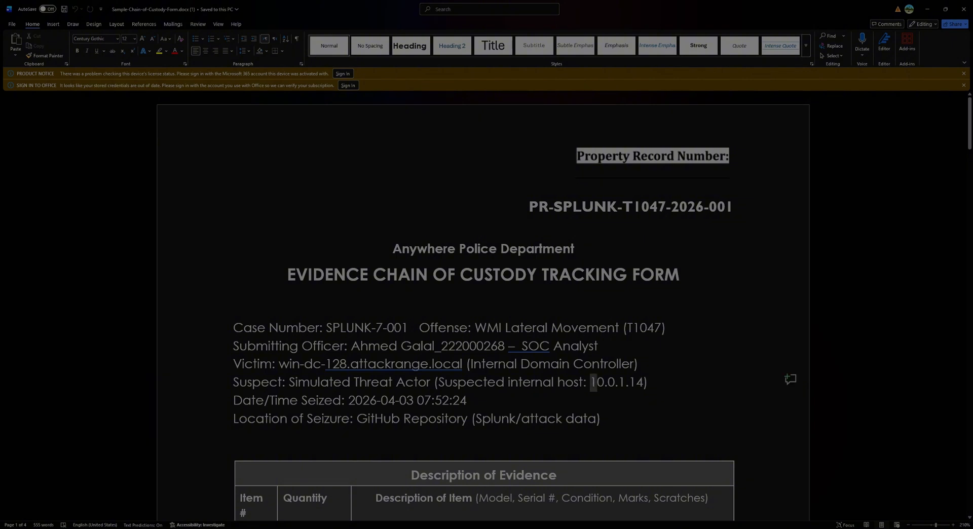
{"action": "left_click", "coordinate": [193, 389]}
{"action": "triple_click", "coordinate": [306, 400]}
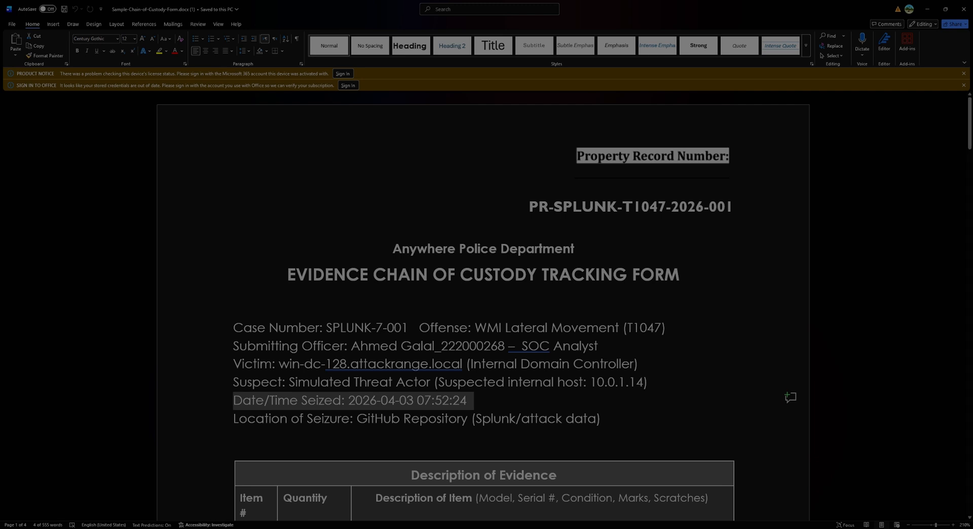
Step: Review the Final Disposal Authority section, including the disposal authorization, destruction witness and Release to Lawful Owner parts, through the form's end
{"action": "scroll", "coordinate": [451, 434], "scroll_direction": "down", "scroll_amount": 10}
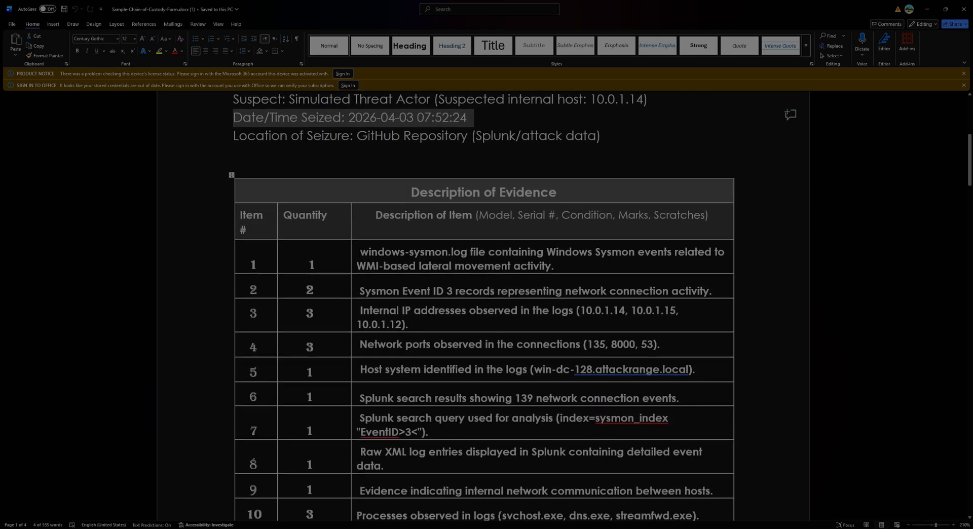
{"action": "scroll", "coordinate": [447, 432], "scroll_direction": "down", "scroll_amount": 20}
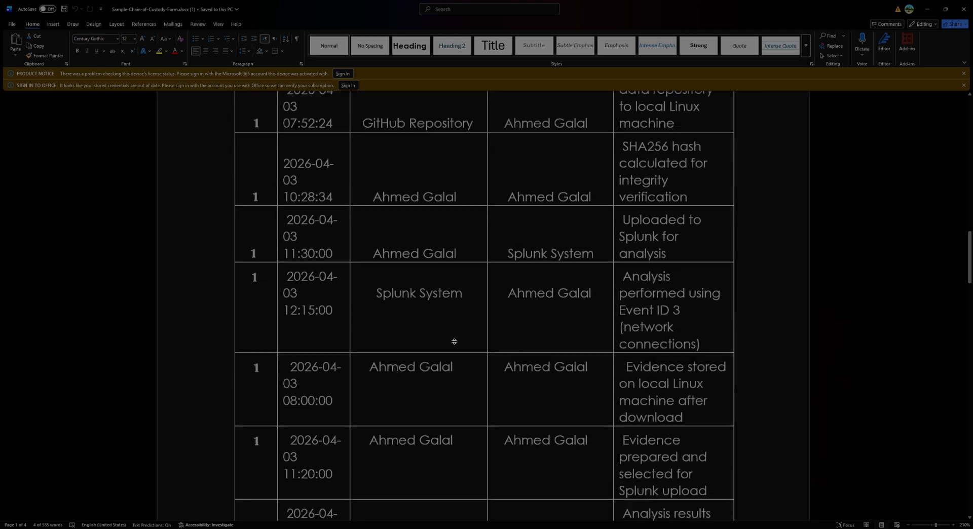
{"action": "scroll", "coordinate": [455, 364], "scroll_direction": "down", "scroll_amount": 20}
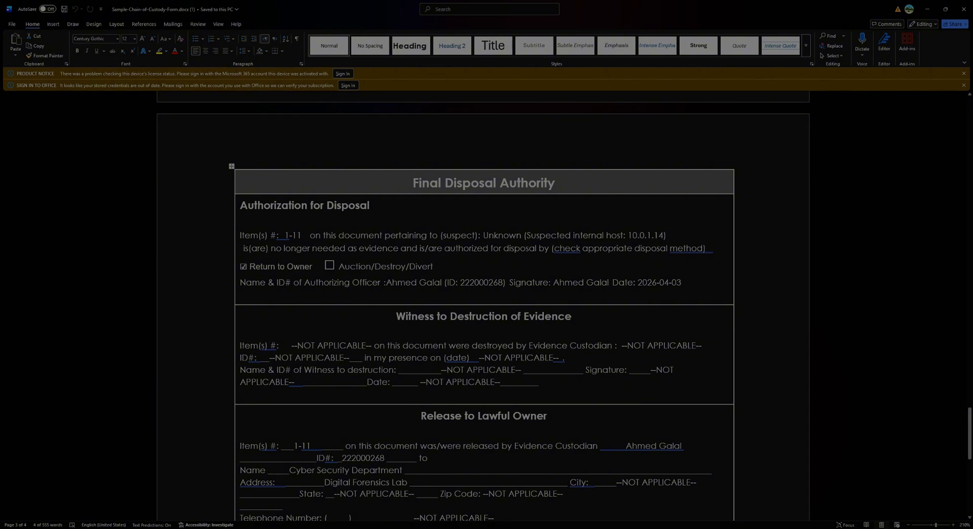
{"action": "scroll", "coordinate": [484, 304], "scroll_direction": "down", "scroll_amount": 3}
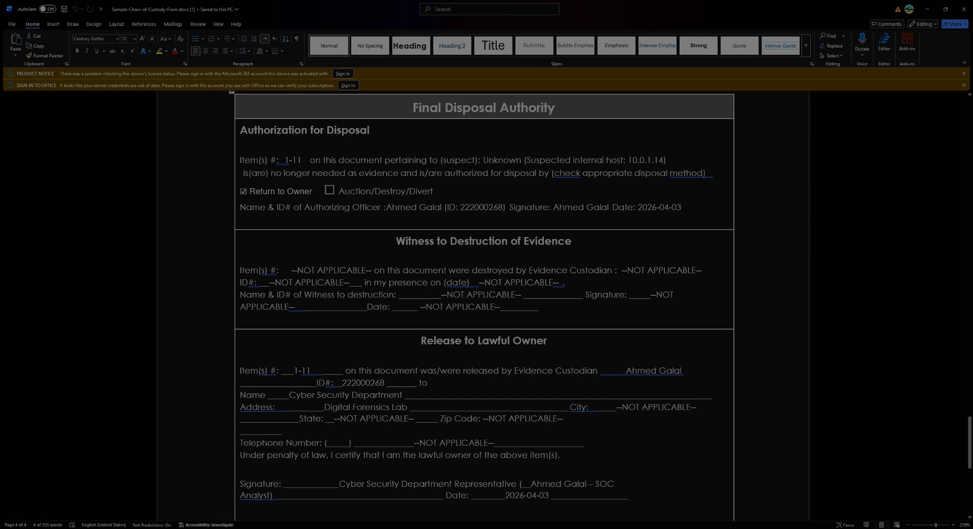
{"action": "scroll", "coordinate": [484, 305], "scroll_direction": "down", "scroll_amount": 3}
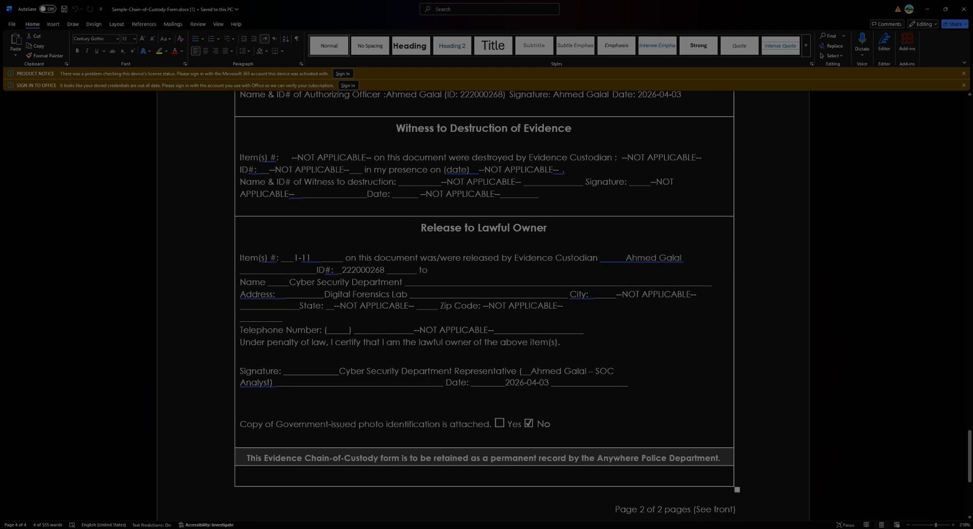
{"action": "scroll", "coordinate": [99, 271], "scroll_direction": "down", "scroll_amount": 2}
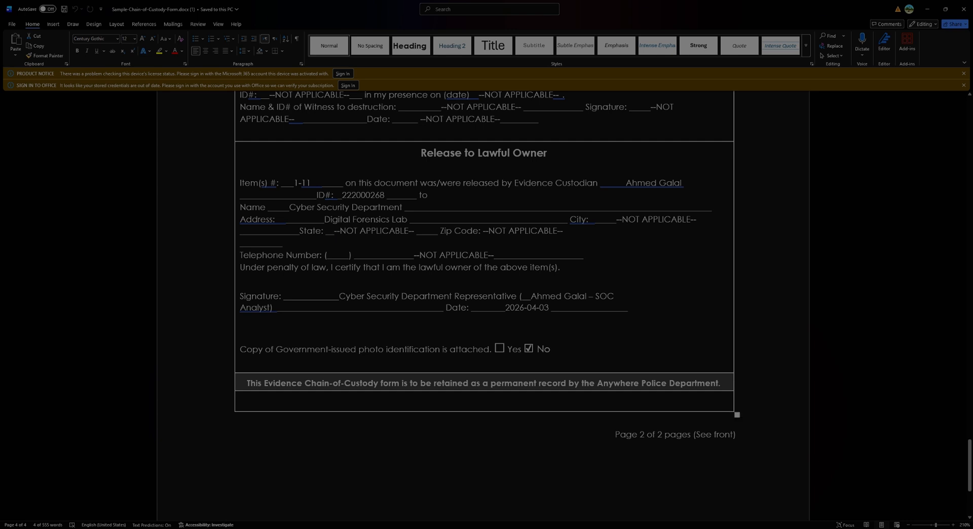